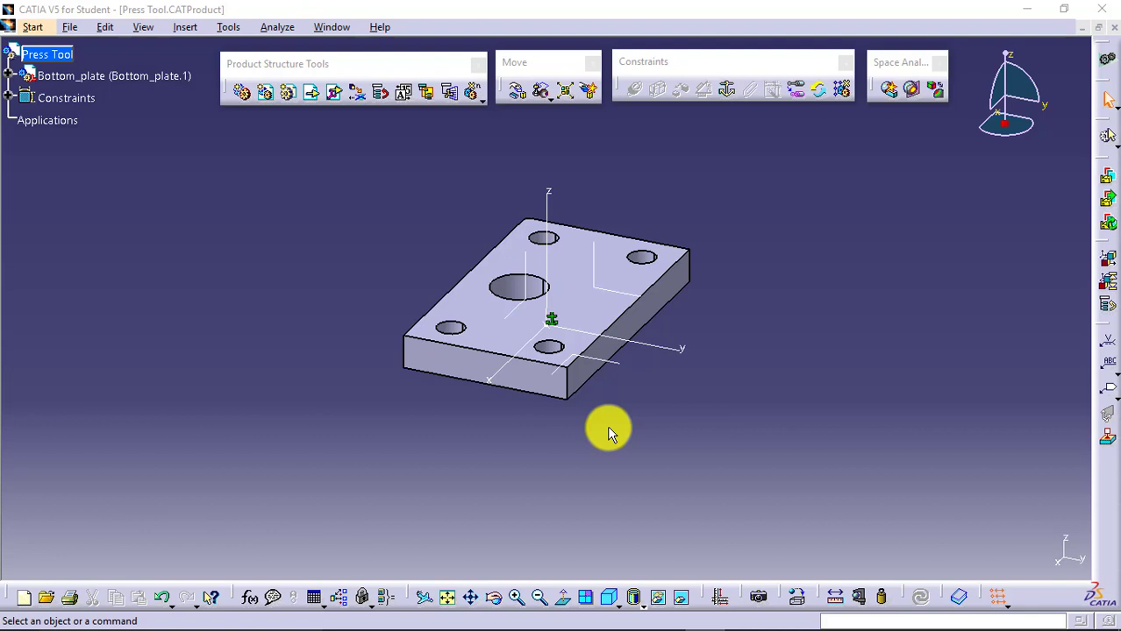
# Insert the existing component sub_assembly into the Press Tool product.
pyautogui.click(314, 93)
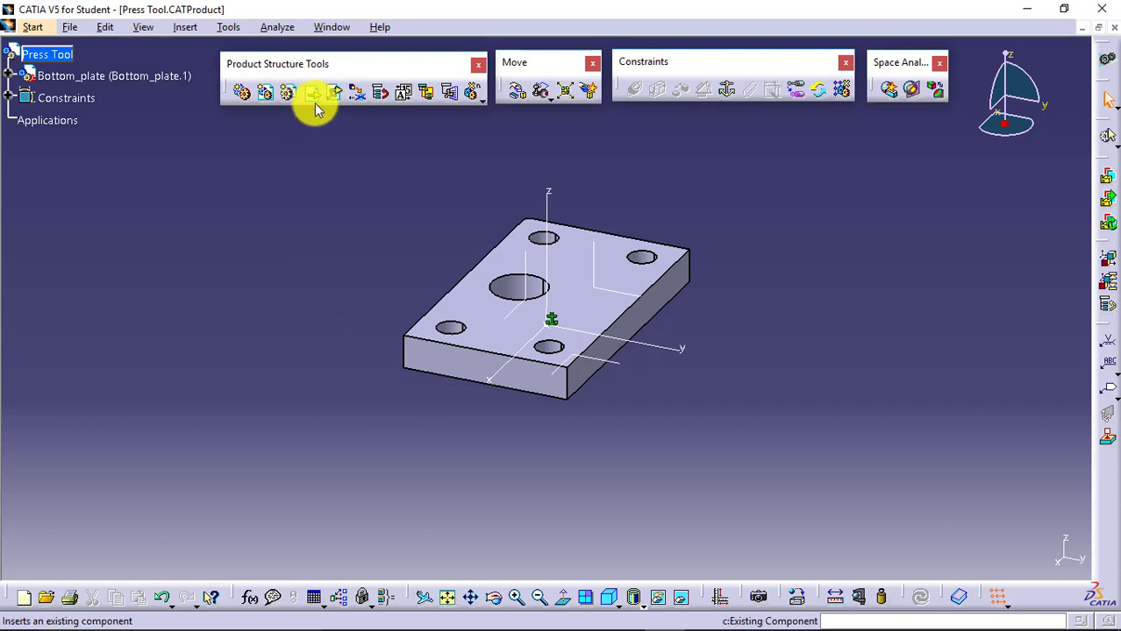
pyautogui.click(311, 97)
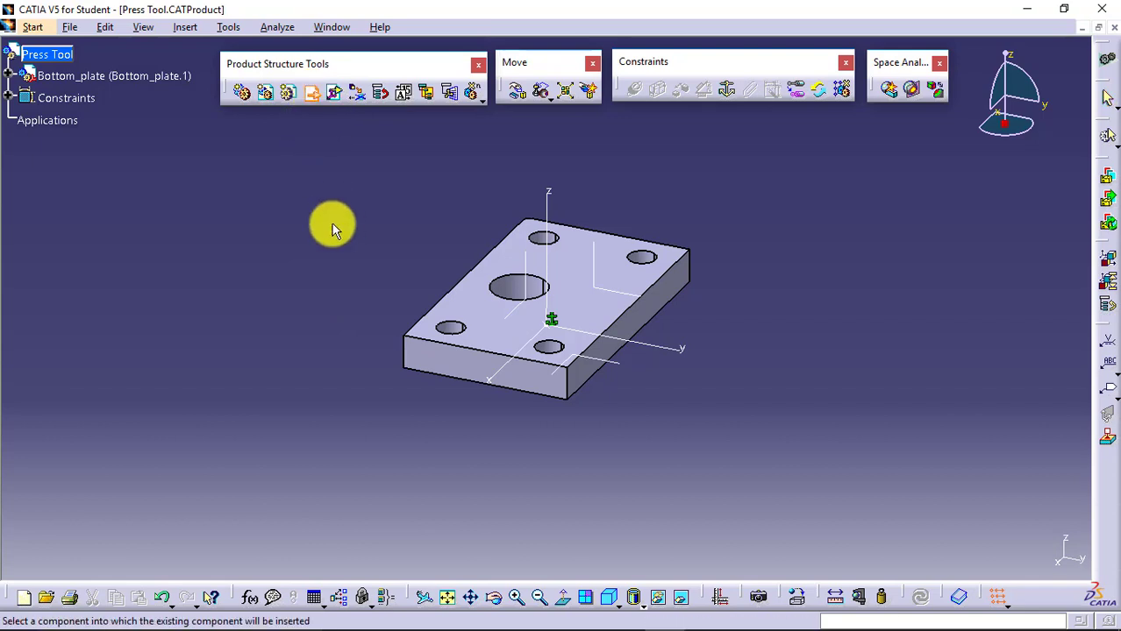
pyautogui.click(70, 55)
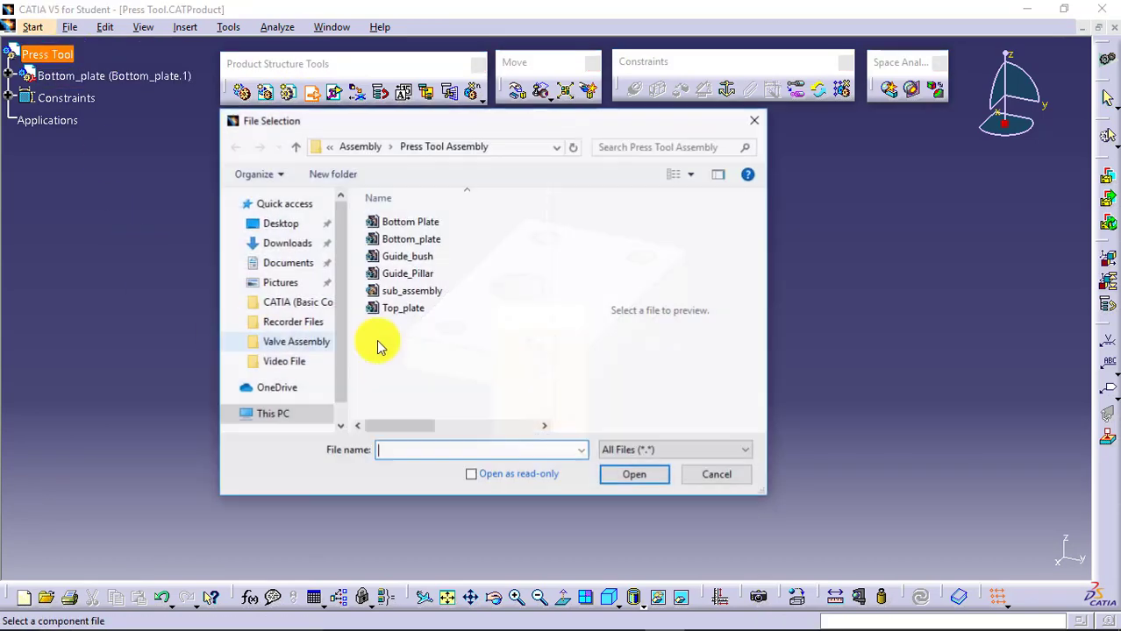
pyautogui.click(417, 292)
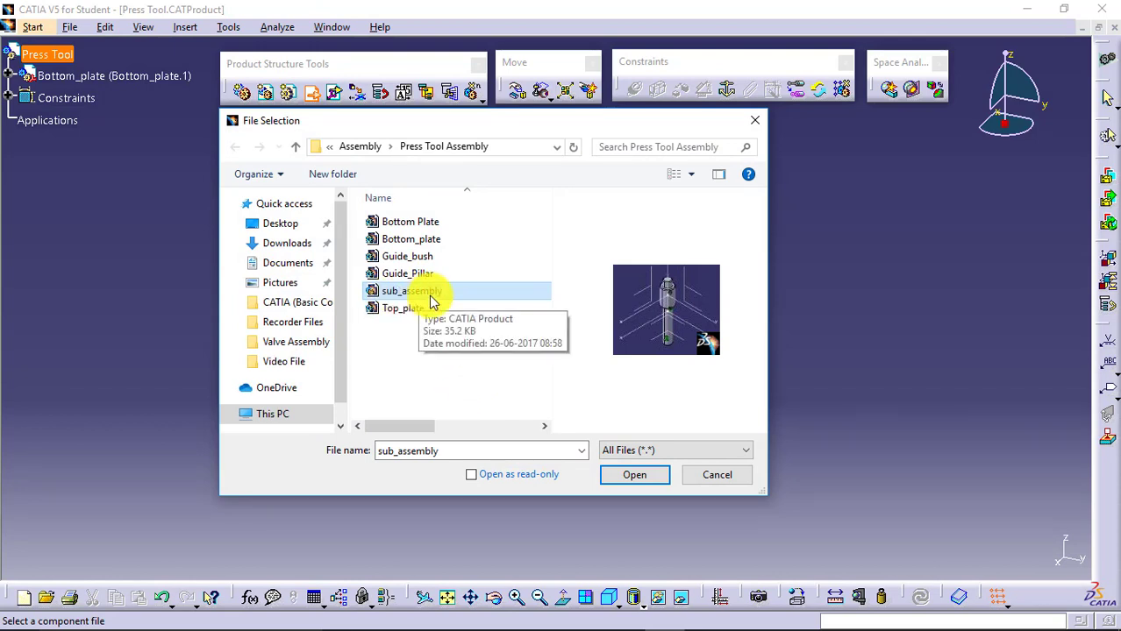
pyautogui.click(632, 475)
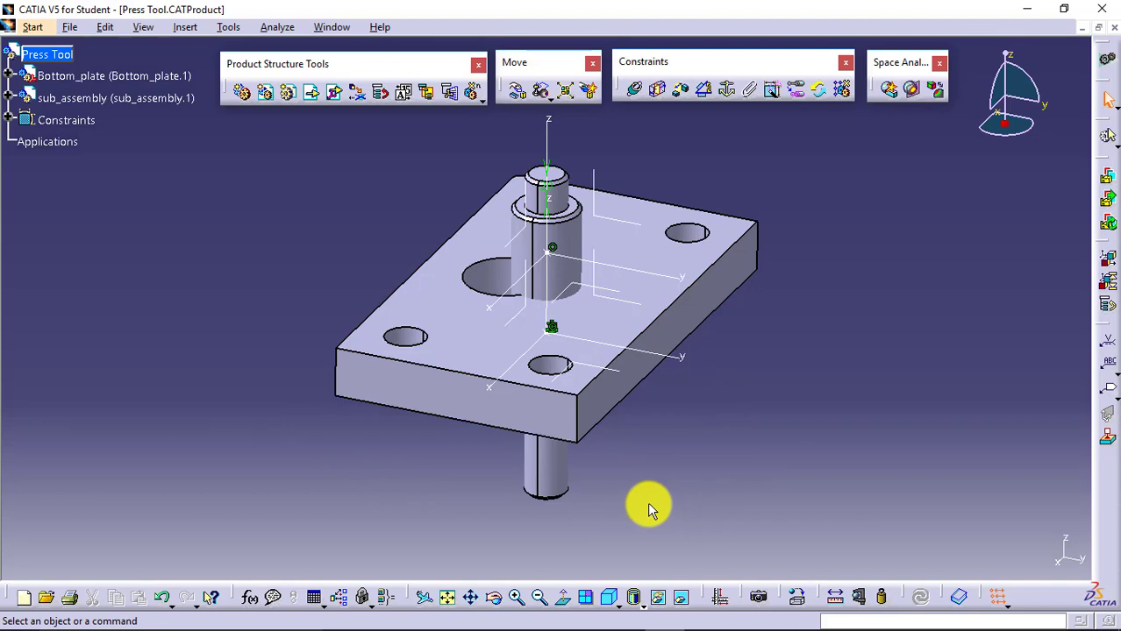
# Use Manipulate to move sub_assembly along the X axis until it is clear of the bottom plate.
pyautogui.click(517, 90)
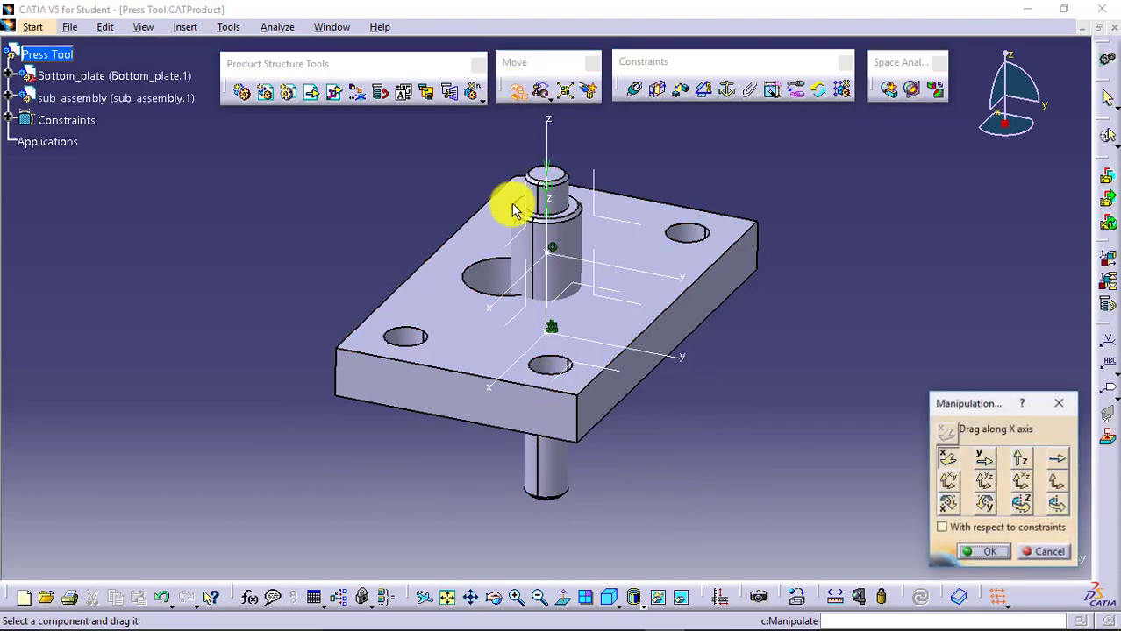
pyautogui.moveTo(553, 235); pyautogui.dragTo(310, 323)
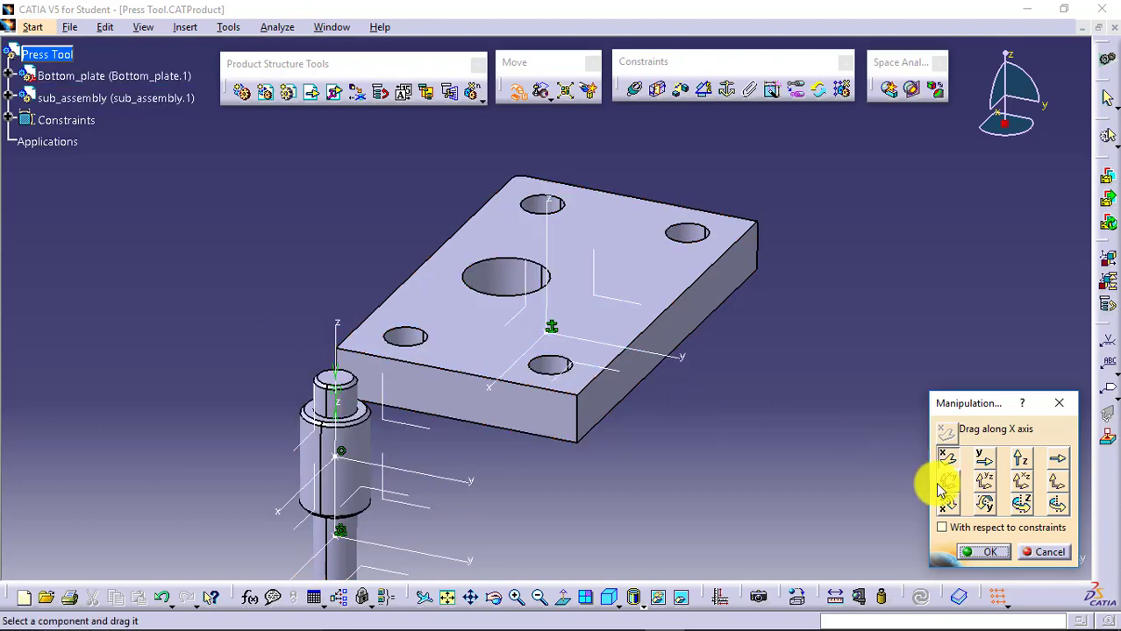
pyautogui.click(984, 552)
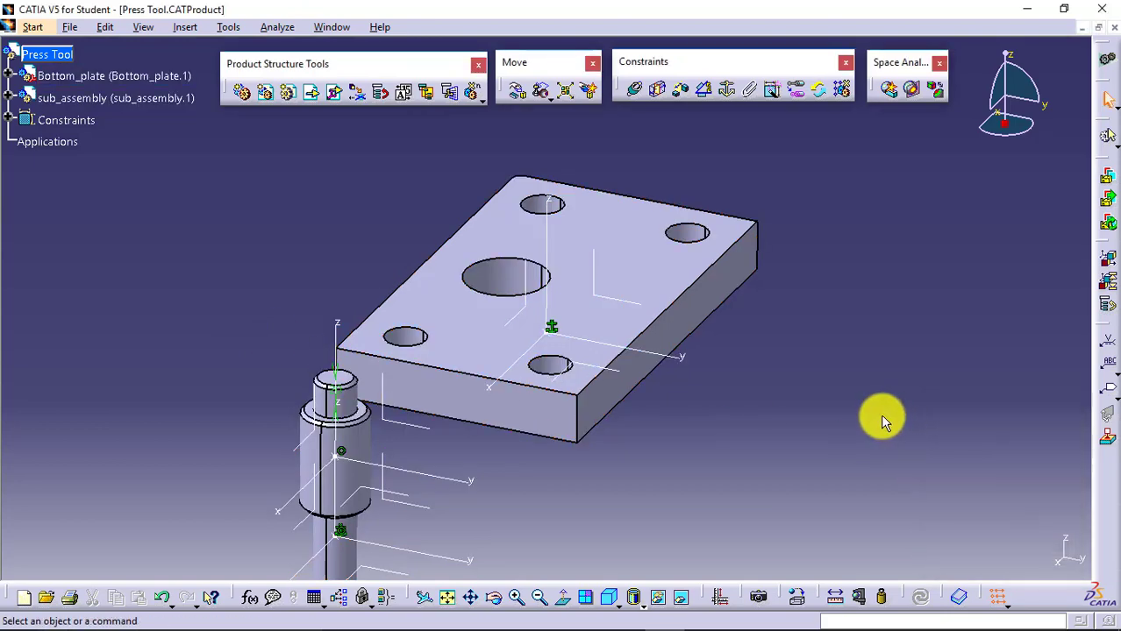
# Hide the upper of the two axis systems shown on sub_assembly.
pyautogui.click(443, 479)
pyautogui.rightClick(444, 478)
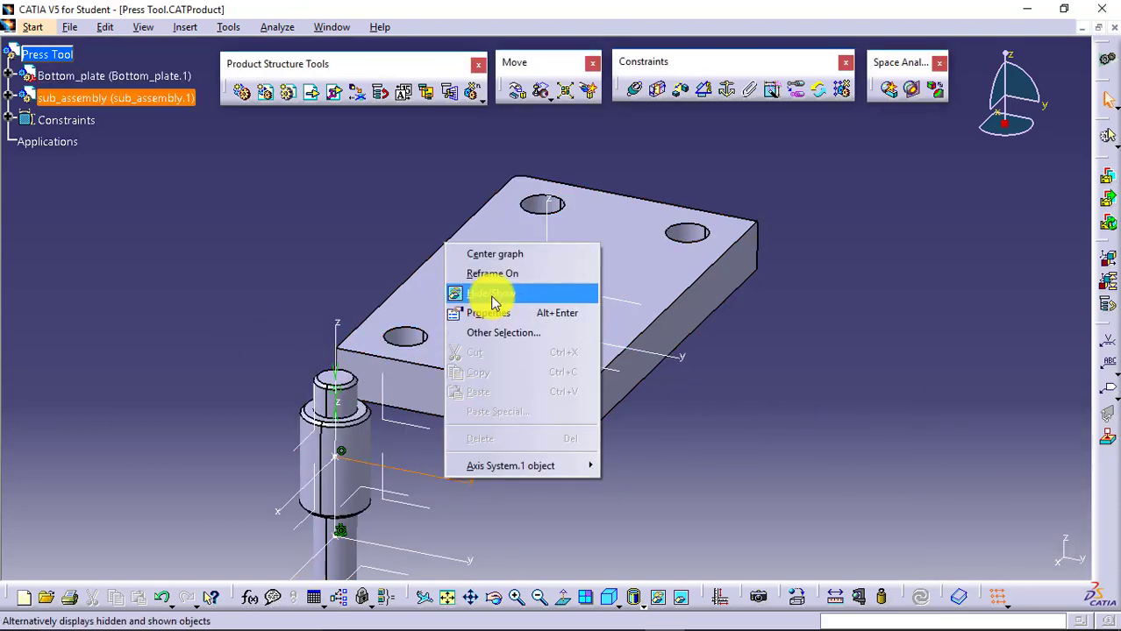
pyautogui.click(492, 299)
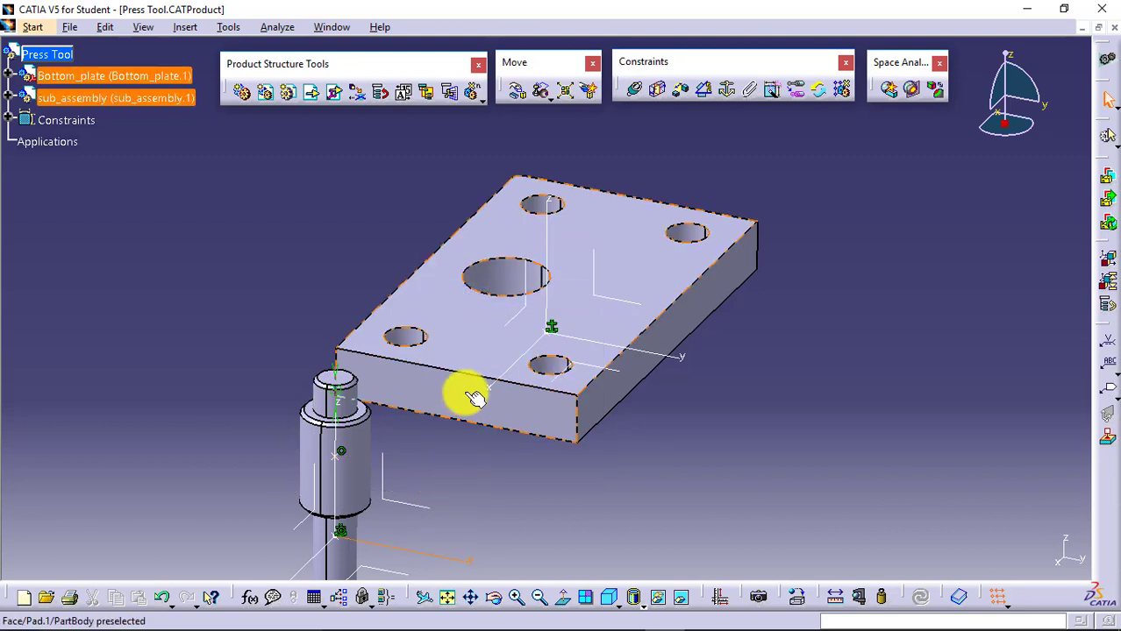
pyautogui.click(720, 492)
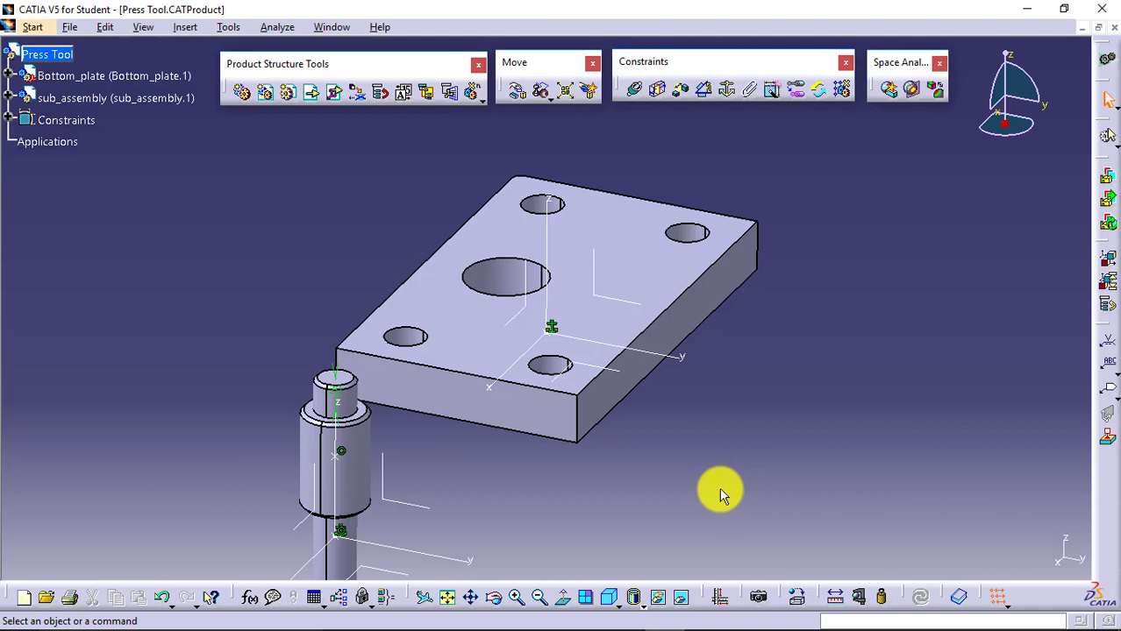
# Examine Bottom_plate and sub_assembly in the tree, including which plate holes belong to Hole.1 and RectPattern.1.
pyautogui.click(538, 597)
pyautogui.click(538, 597)
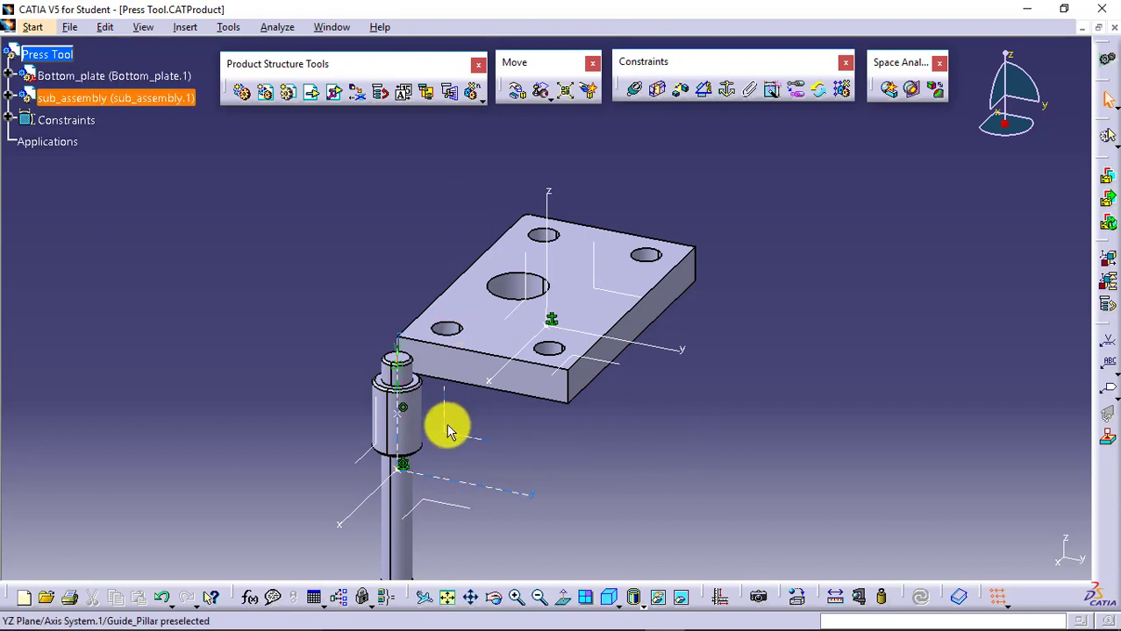
pyautogui.click(161, 77)
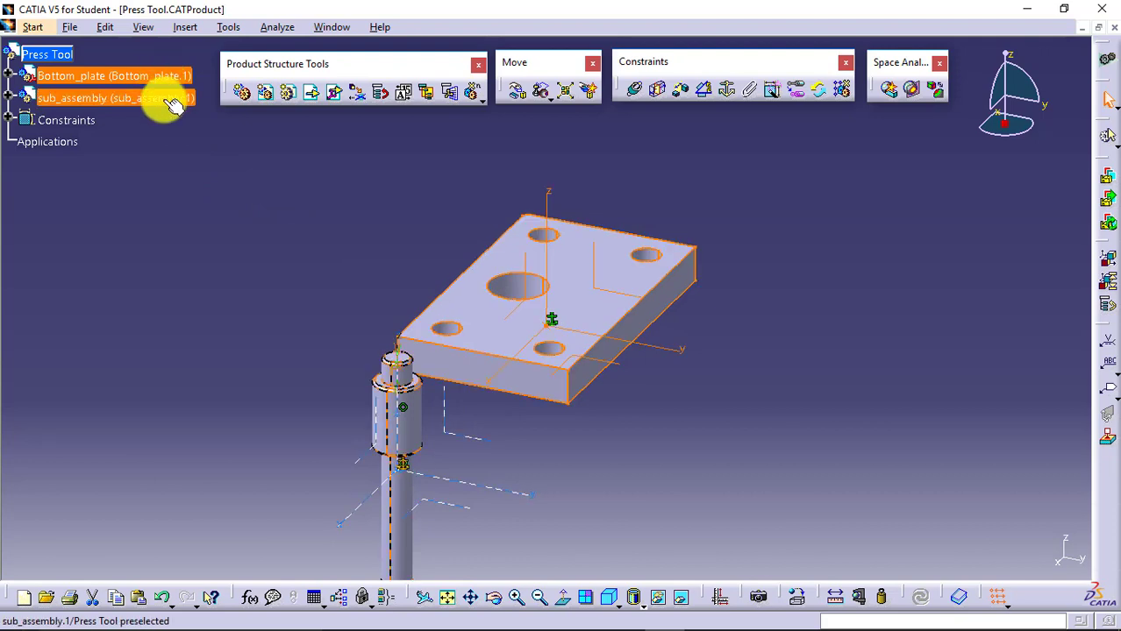
pyautogui.click(175, 104)
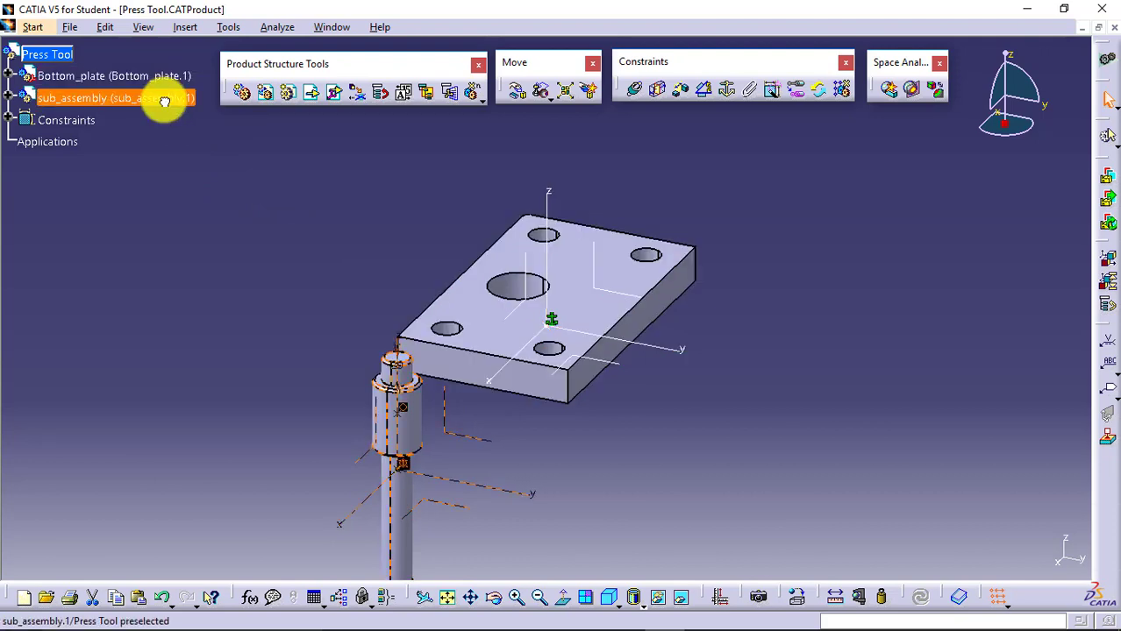
pyautogui.click(211, 233)
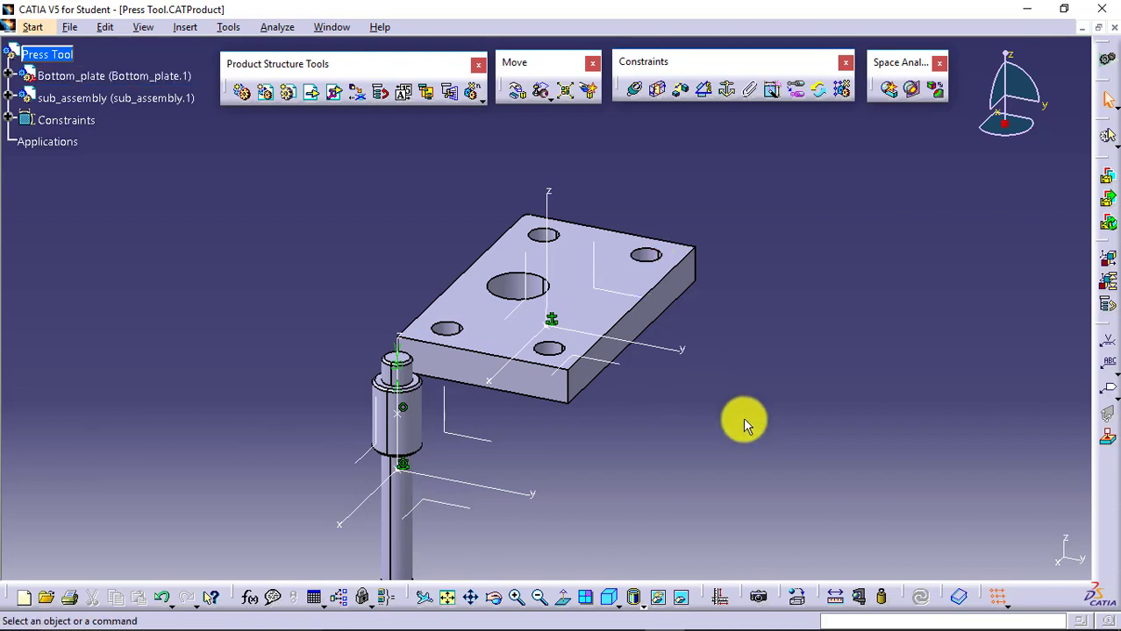
pyautogui.click(8, 76)
pyautogui.click(25, 97)
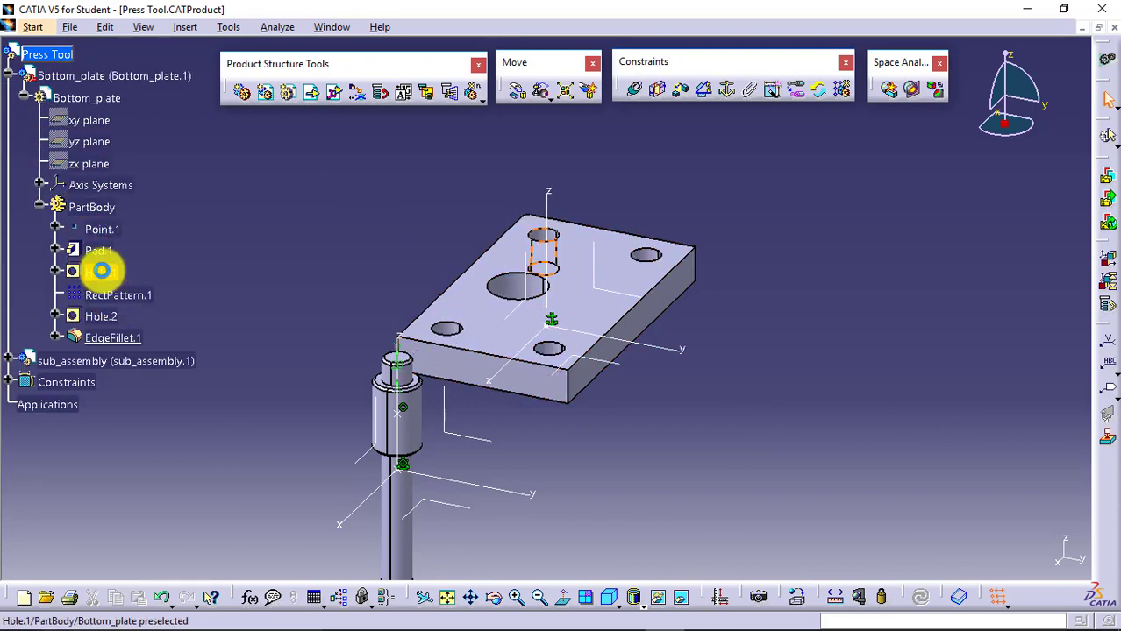
pyautogui.click(101, 272)
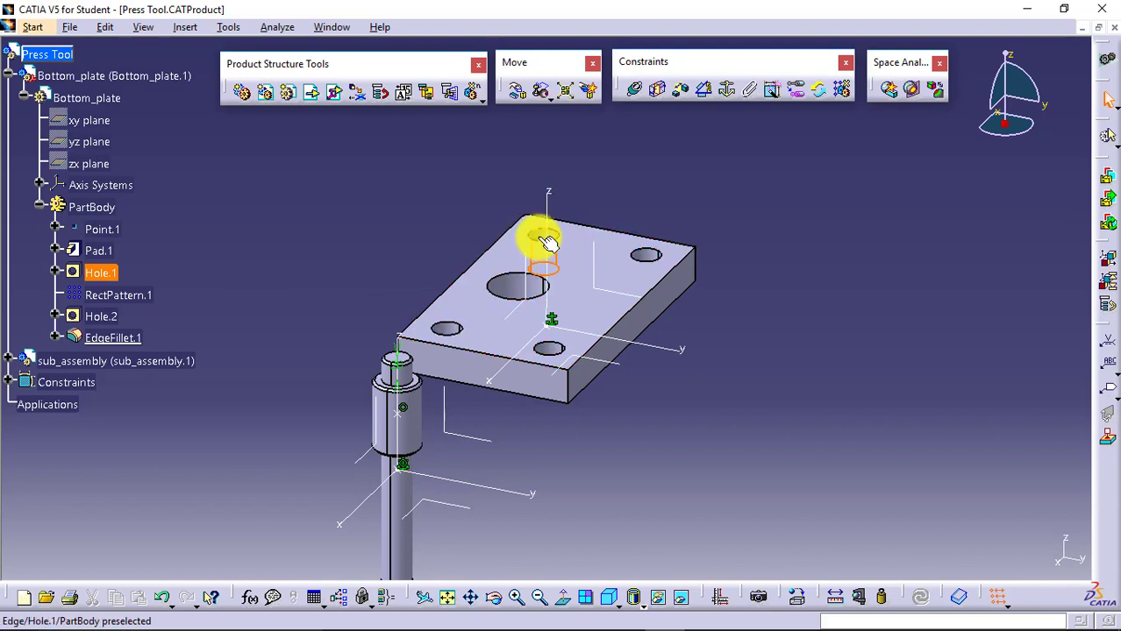
pyautogui.click(112, 294)
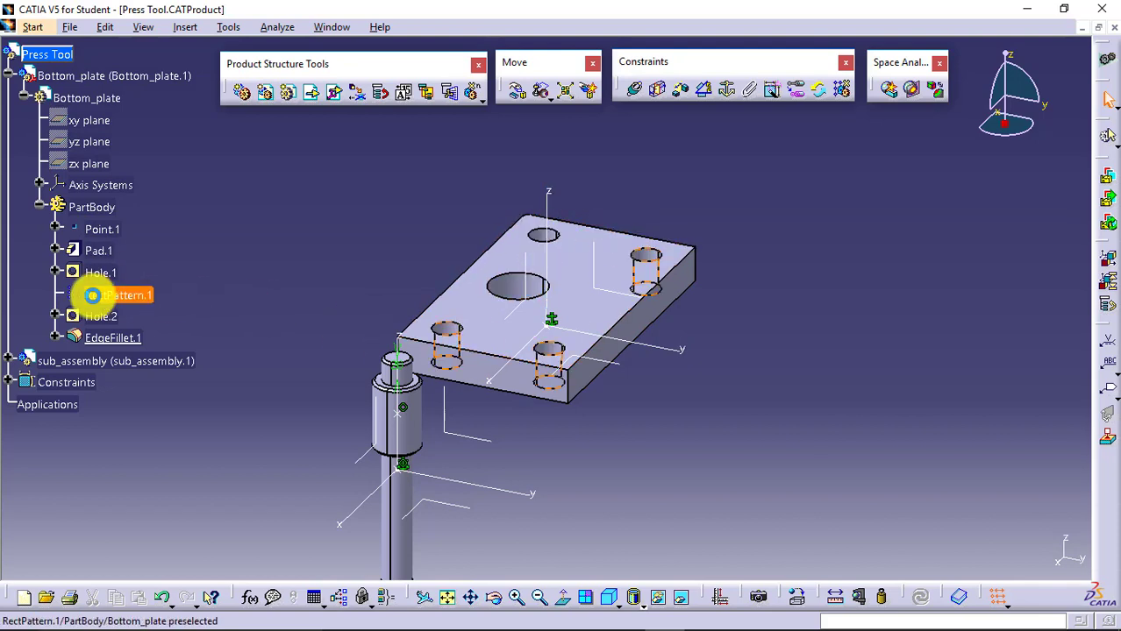
pyautogui.click(228, 317)
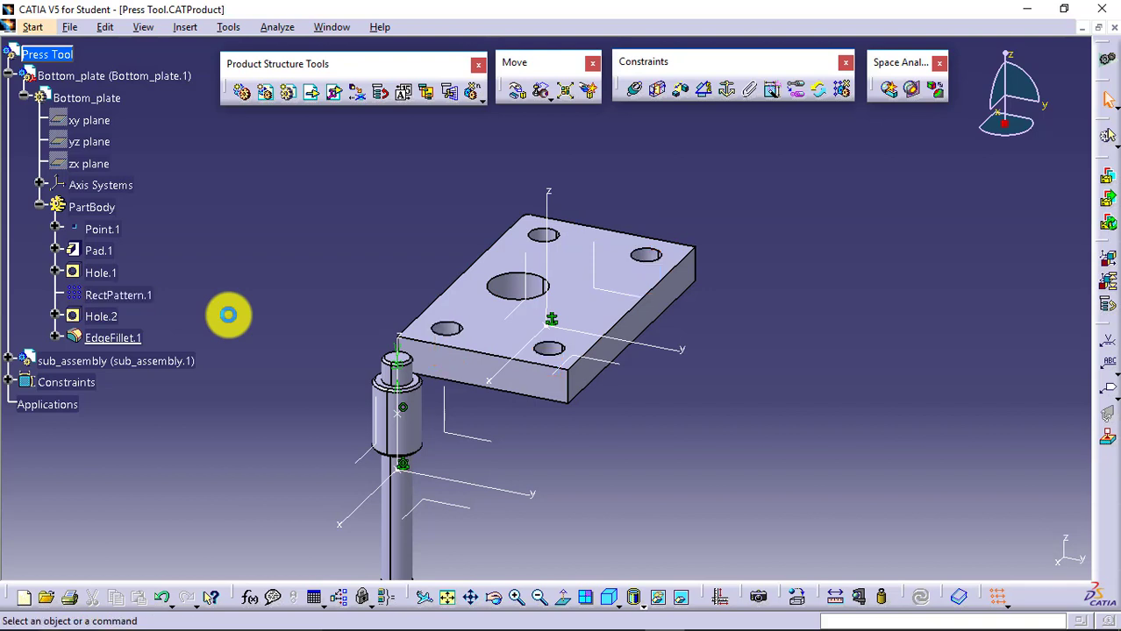
pyautogui.click(39, 207)
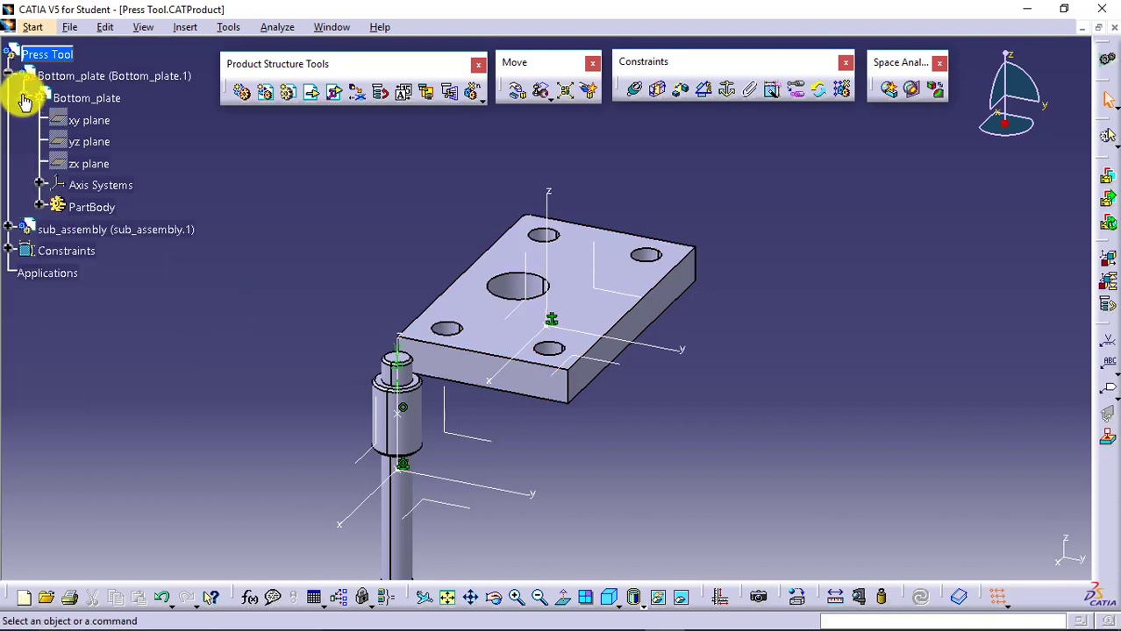
pyautogui.click(27, 97)
pyautogui.click(10, 81)
pyautogui.click(9, 82)
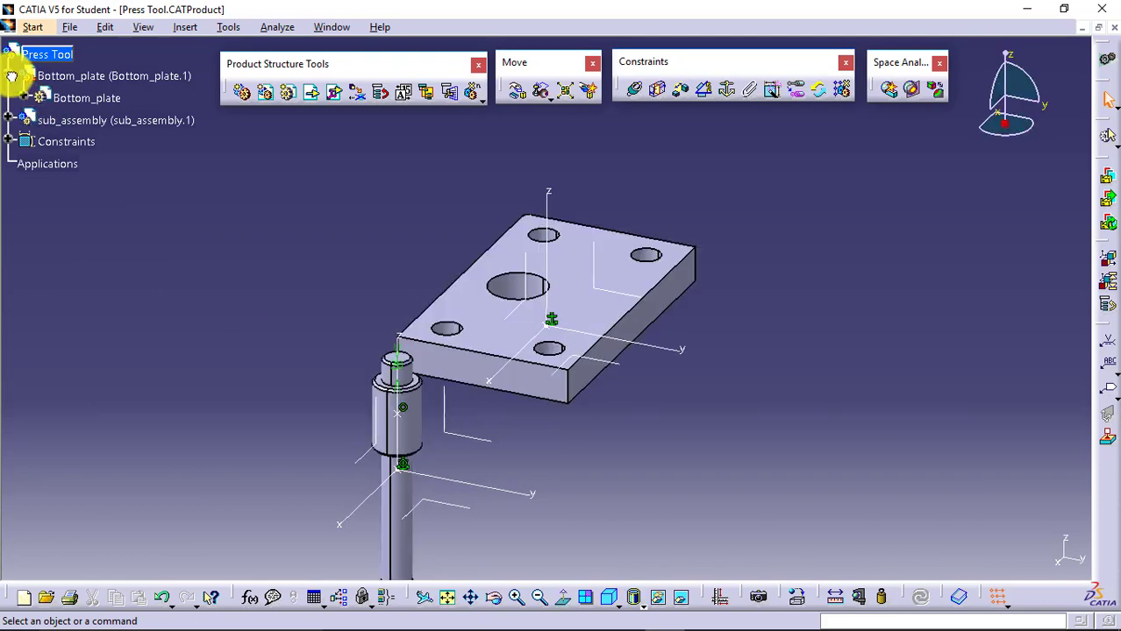
pyautogui.click(10, 89)
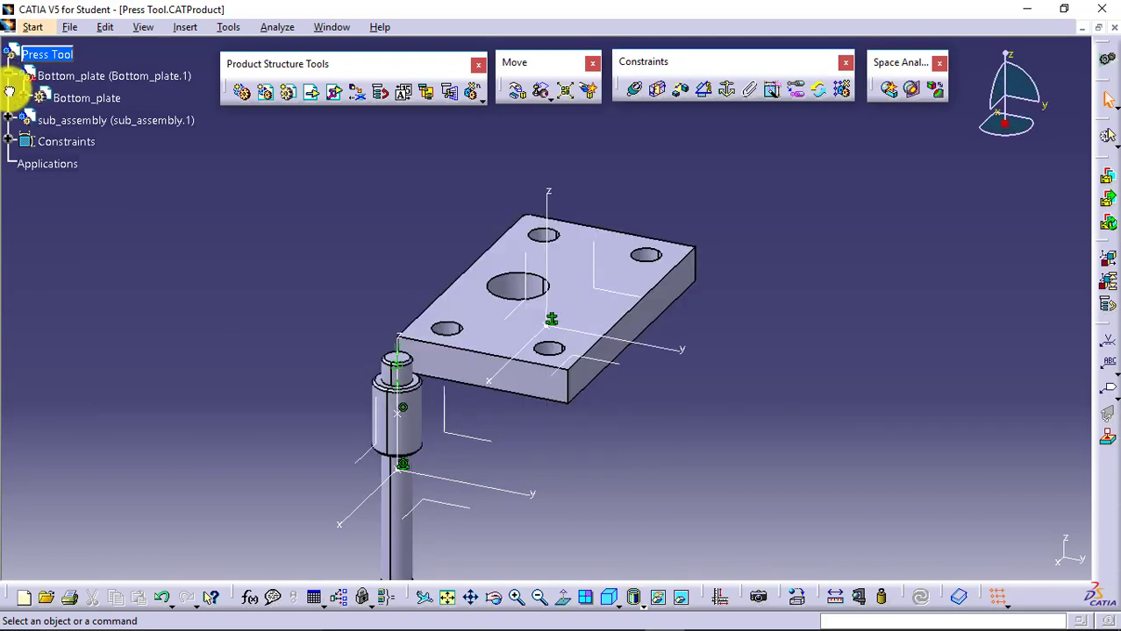
pyautogui.click(11, 76)
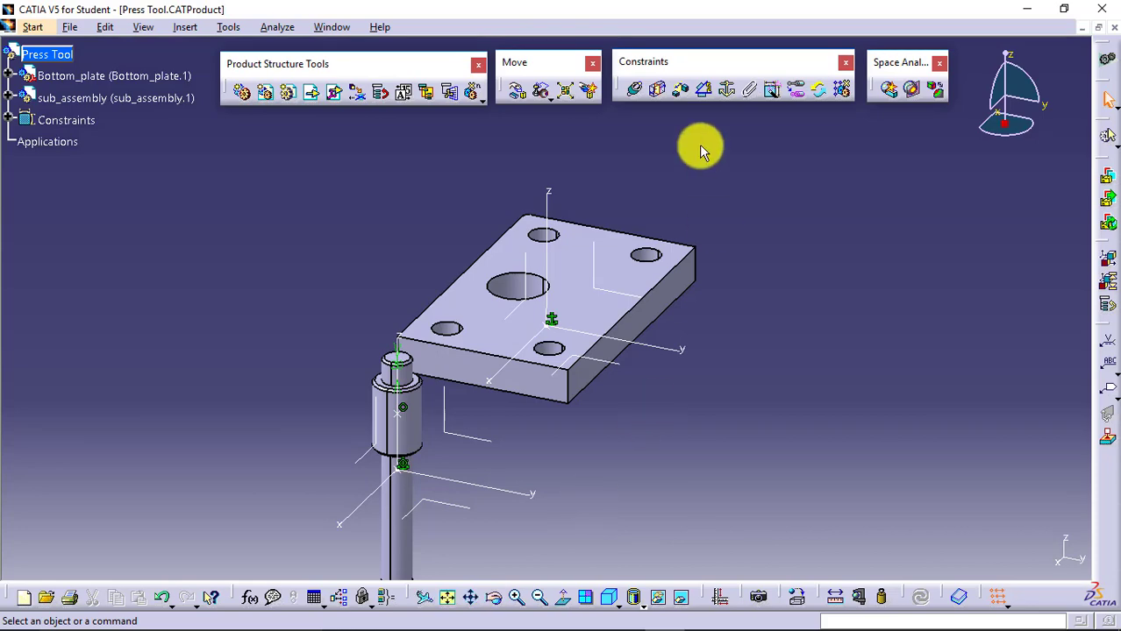
# Add a coincidence constraint between the guide pillar's axis and the axis of Hole.1 in the bottom plate, and update the assembly.
pyautogui.click(635, 91)
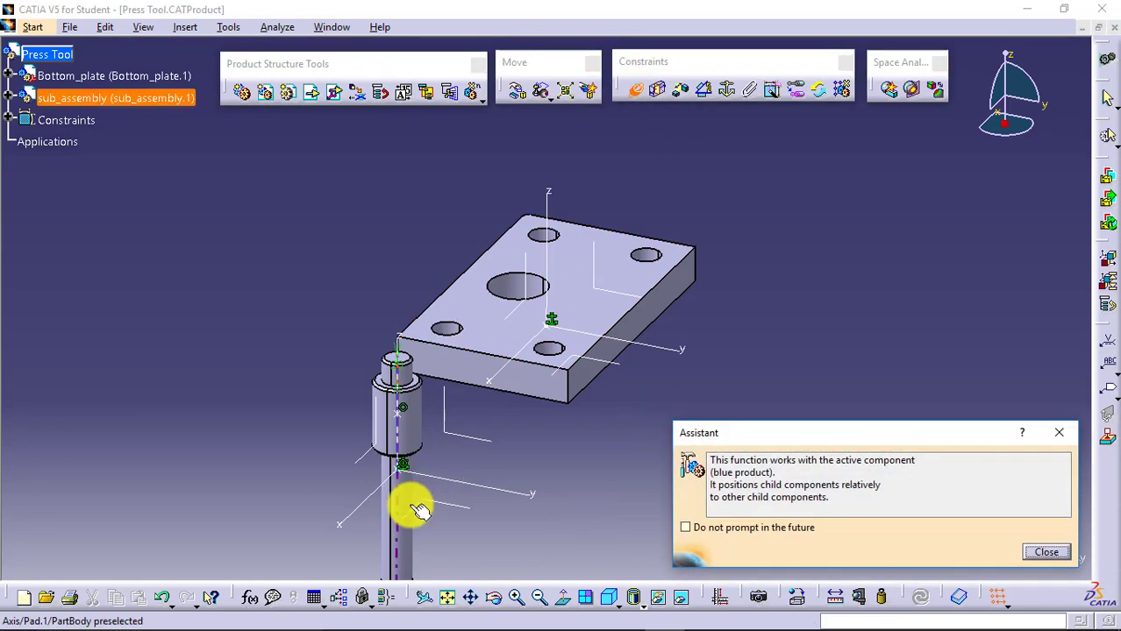
pyautogui.click(402, 502)
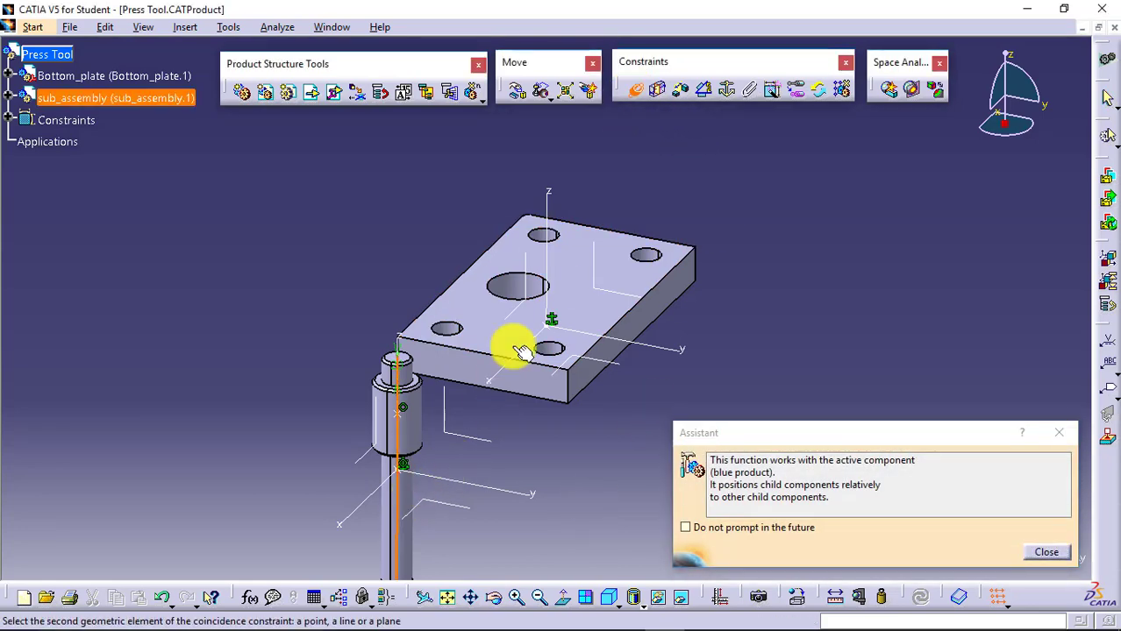
pyautogui.click(540, 238)
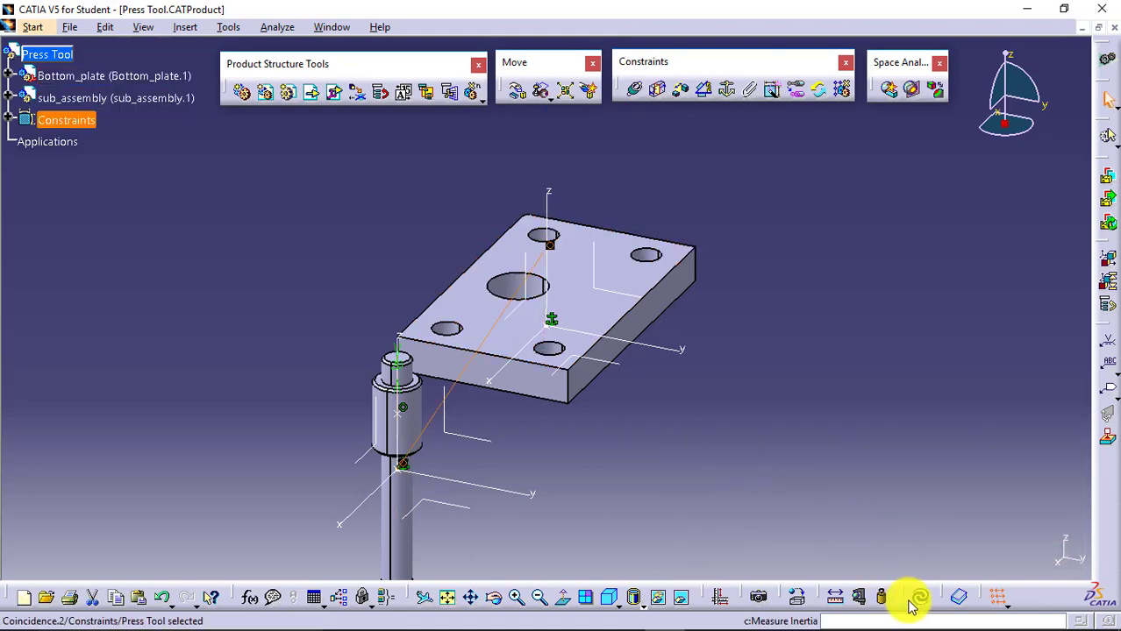
pyautogui.click(920, 598)
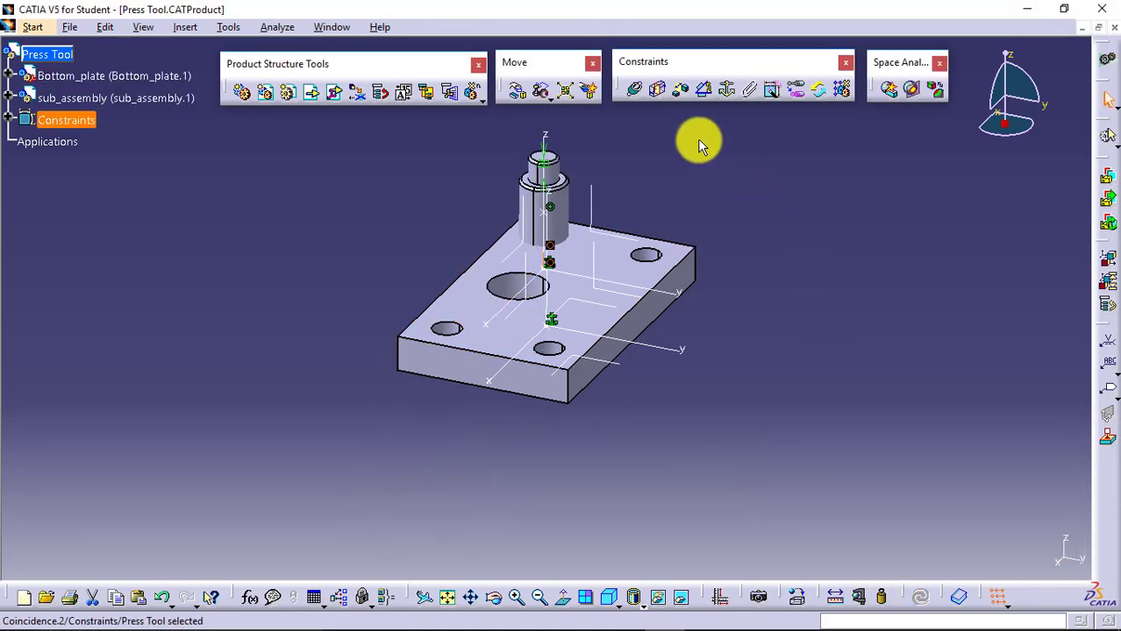
# Make the guide pillar's lower end face coincident with the bottom plate's underside, orientation Same, and update the assembly.
pyautogui.click(635, 89)
pyautogui.click(494, 597)
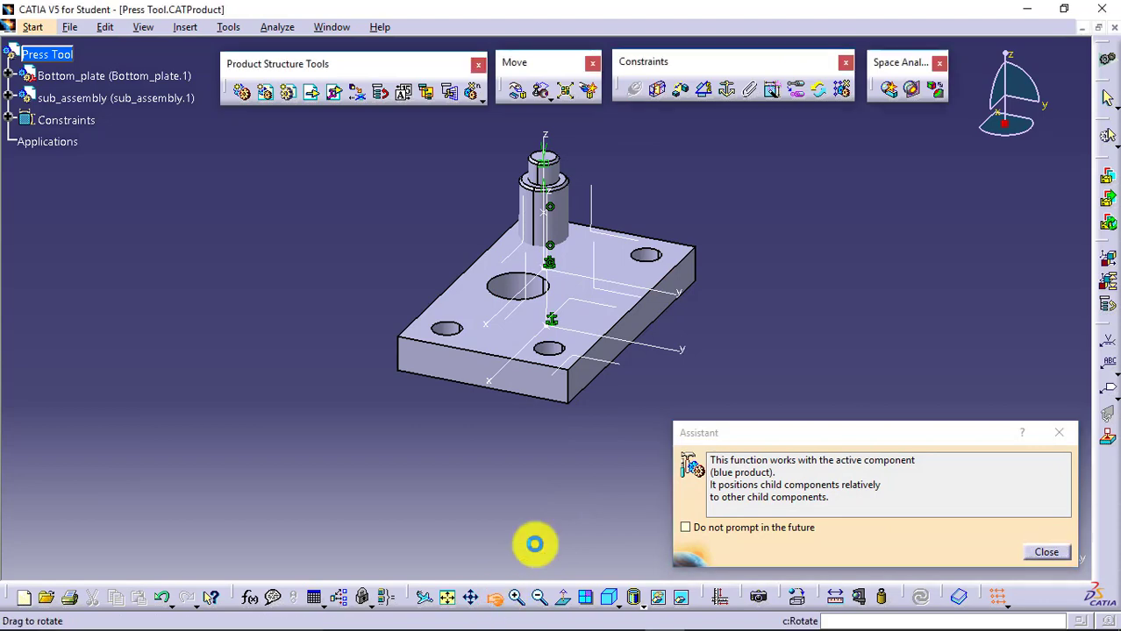
pyautogui.moveTo(535, 544); pyautogui.dragTo(555, 270)
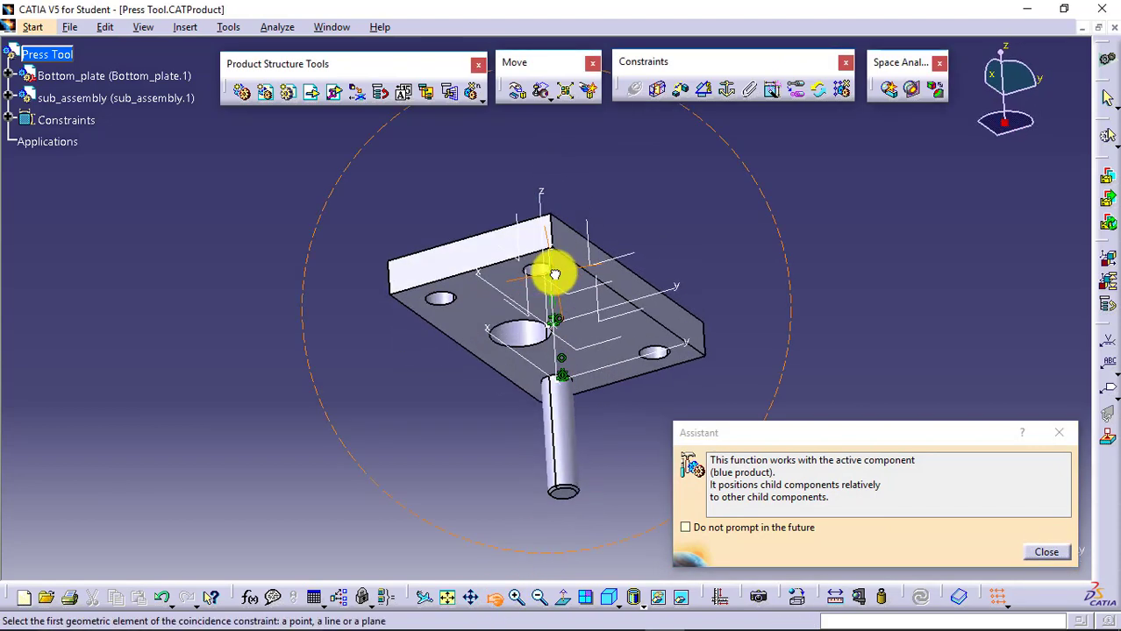
pyautogui.click(571, 496)
pyautogui.click(597, 359)
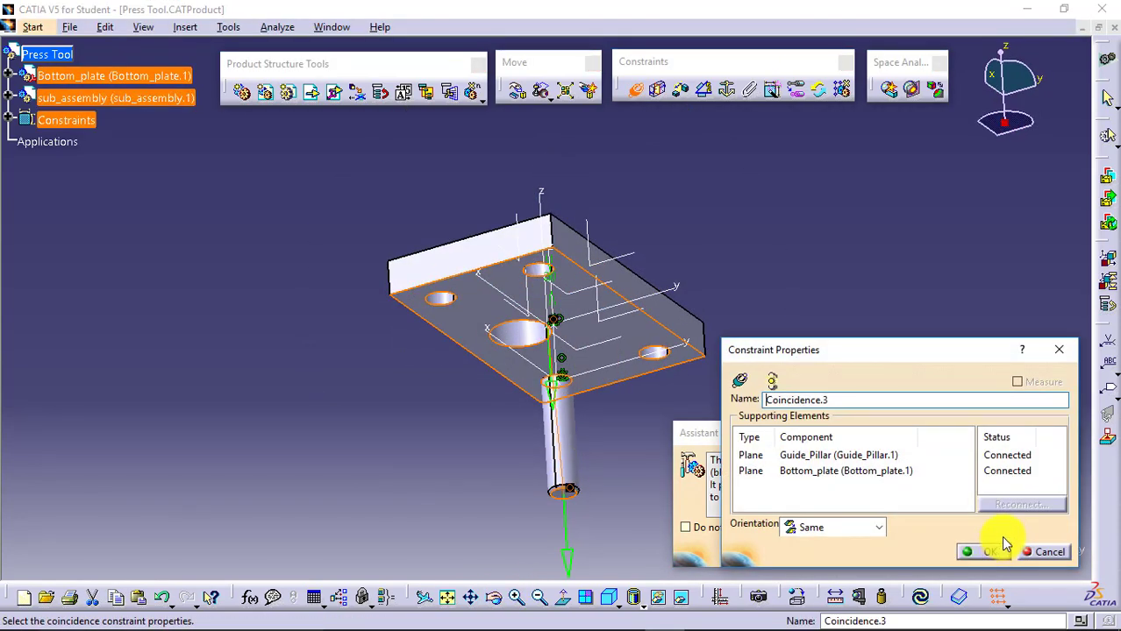
pyautogui.click(988, 550)
pyautogui.click(920, 597)
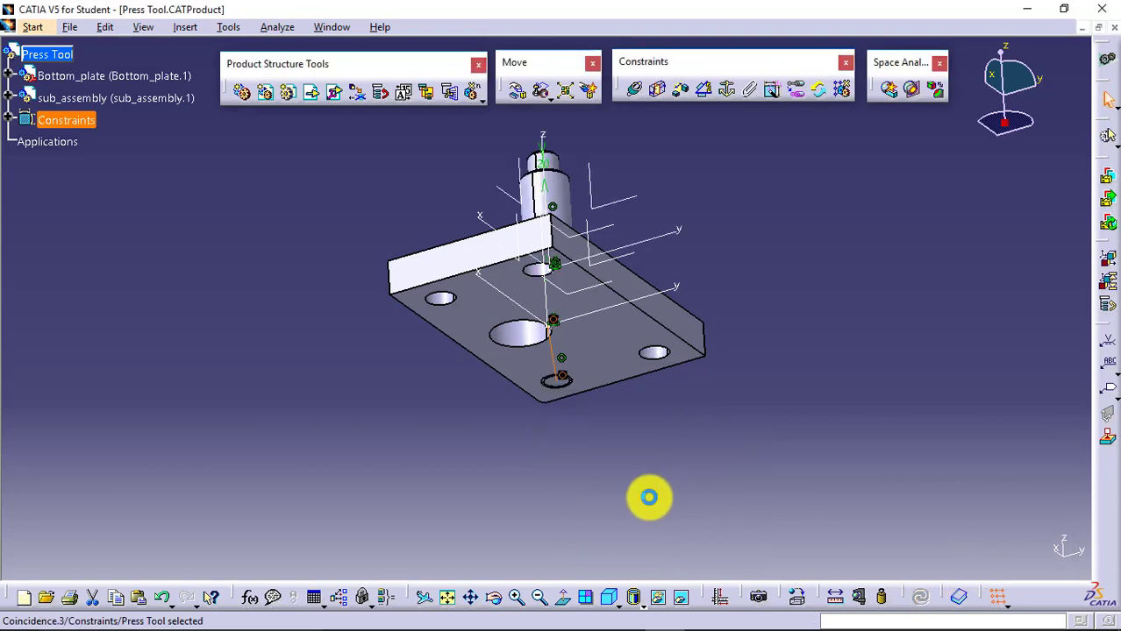
# Analyze the component degrees of freedom of sub_assembly to check its remaining movement.
pyautogui.click(493, 598)
pyautogui.moveTo(496, 377); pyautogui.dragTo(742, 397)
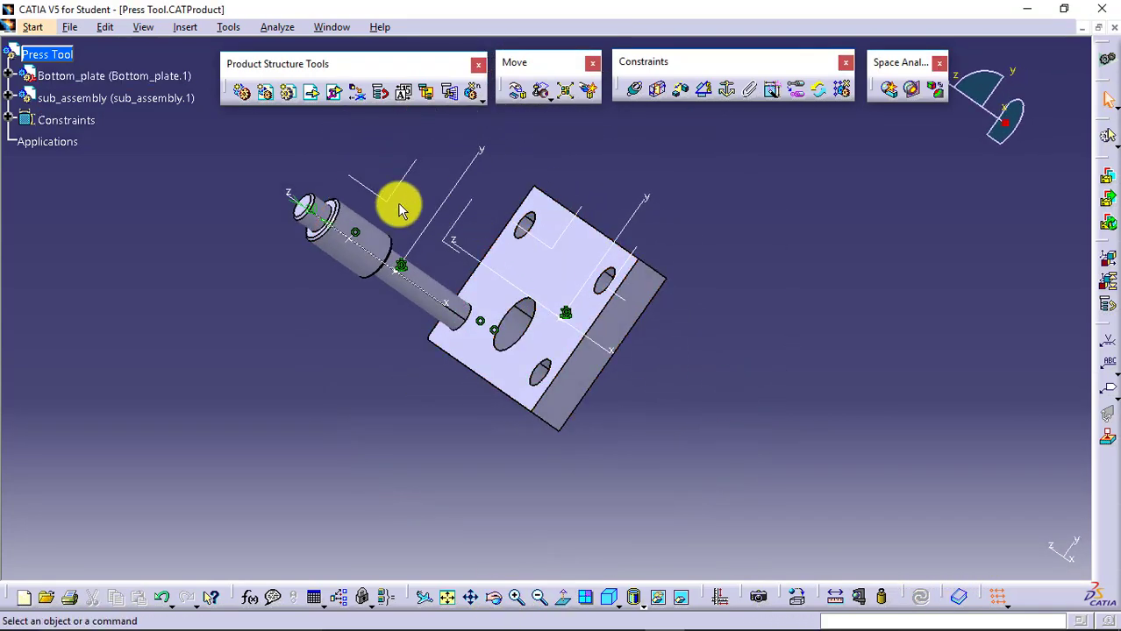
pyautogui.rightClick(147, 101)
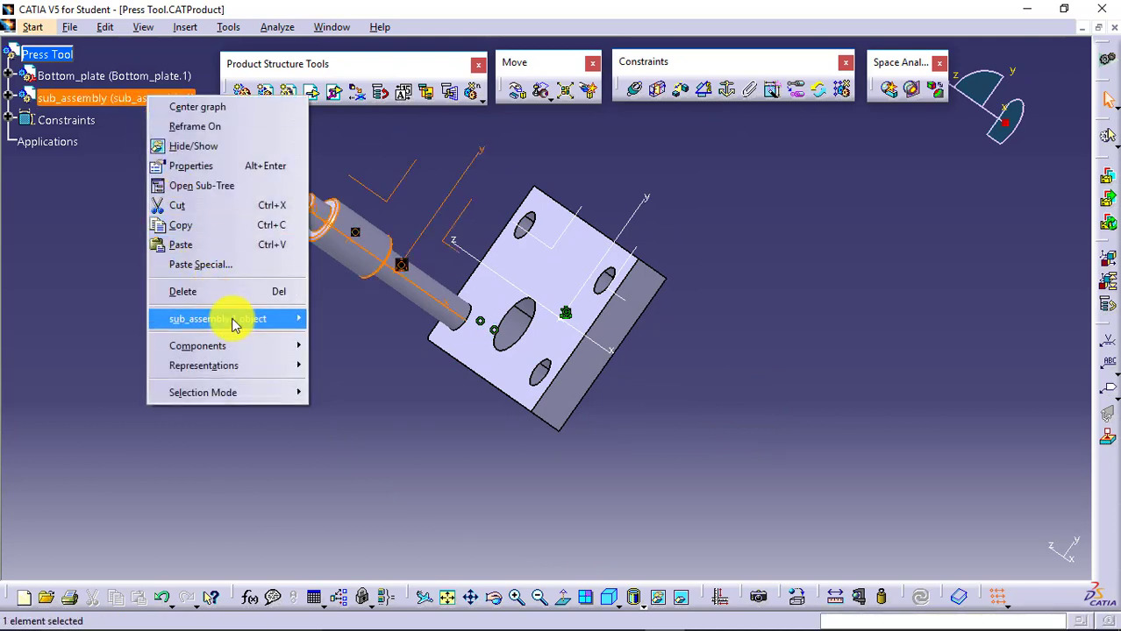
pyautogui.moveTo(230, 321)
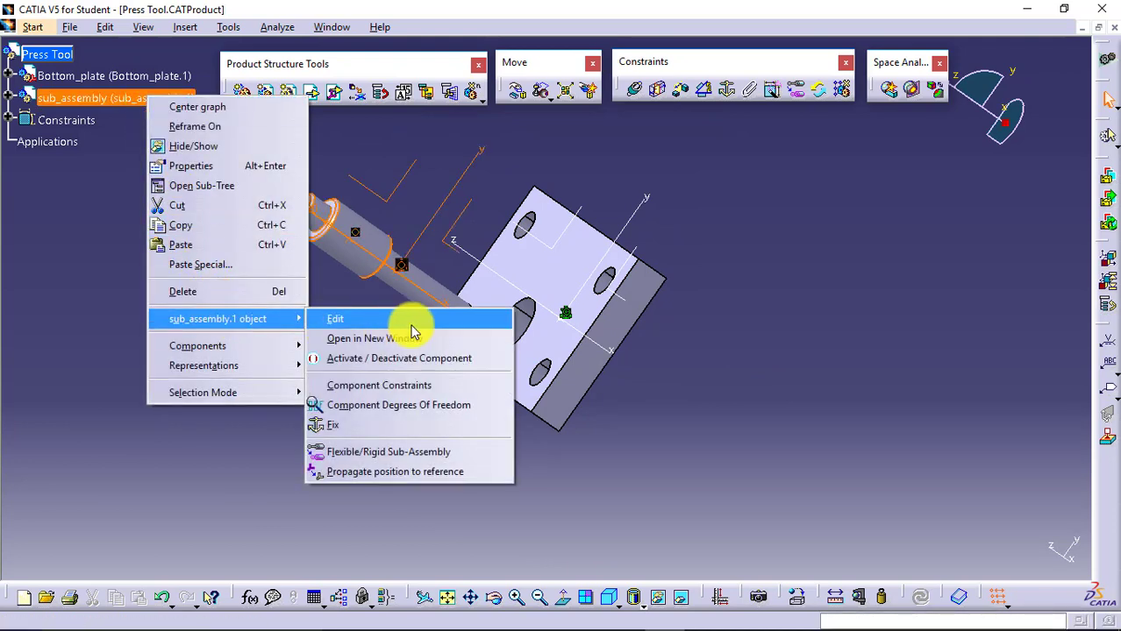
pyautogui.click(415, 406)
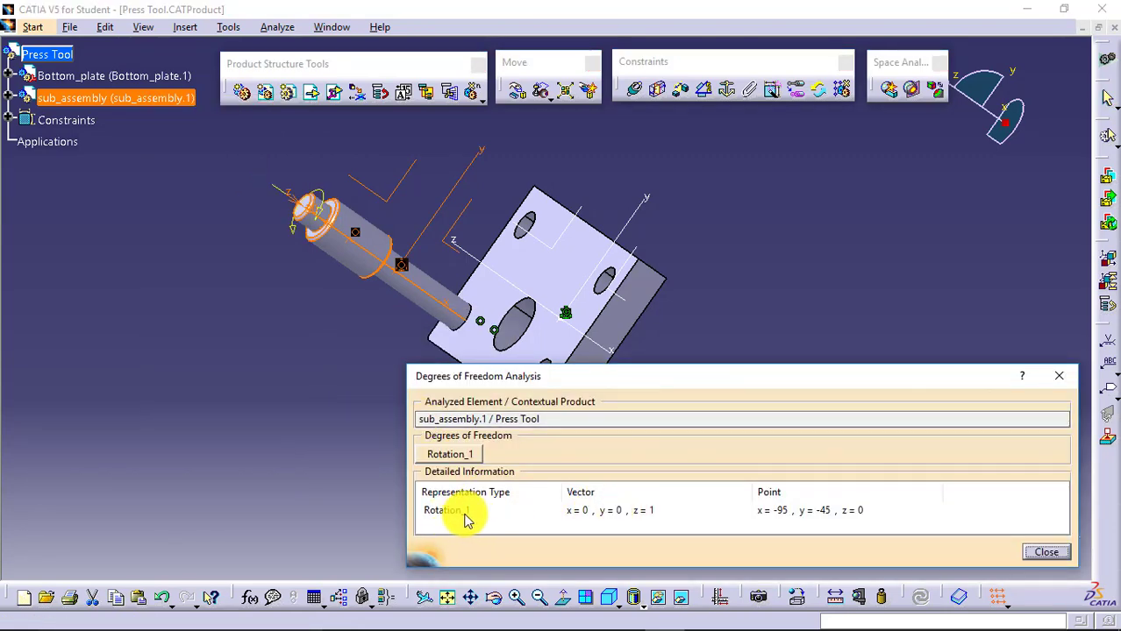
# Add a Parallelism constraint between the guide pillar's reference plane and the bottom plate's side face.
pyautogui.click(1053, 553)
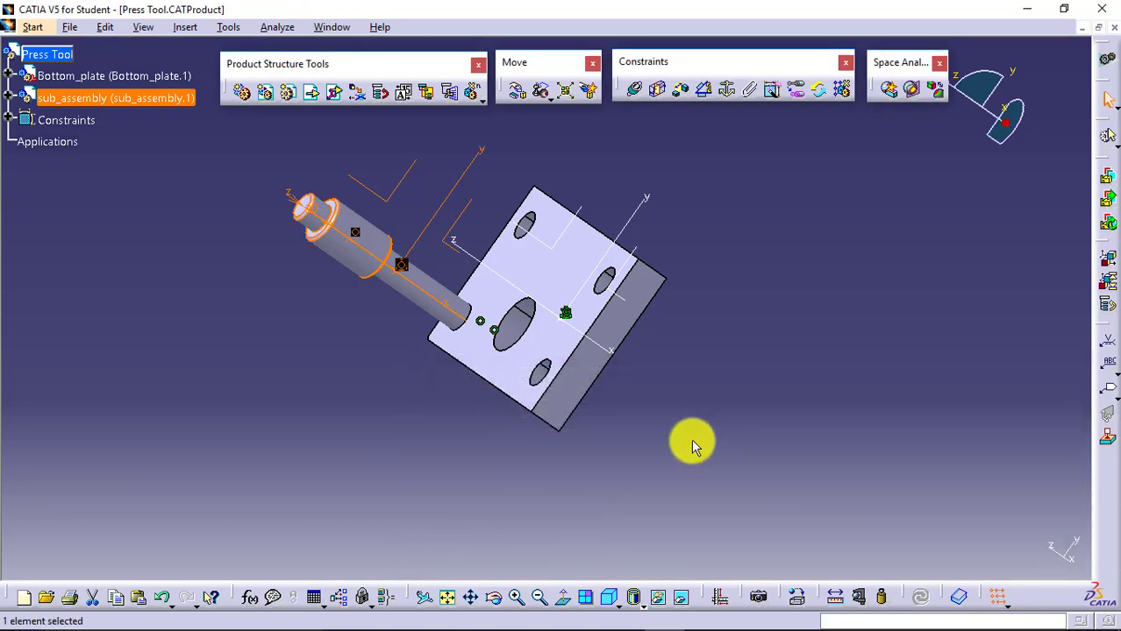
pyautogui.click(632, 514)
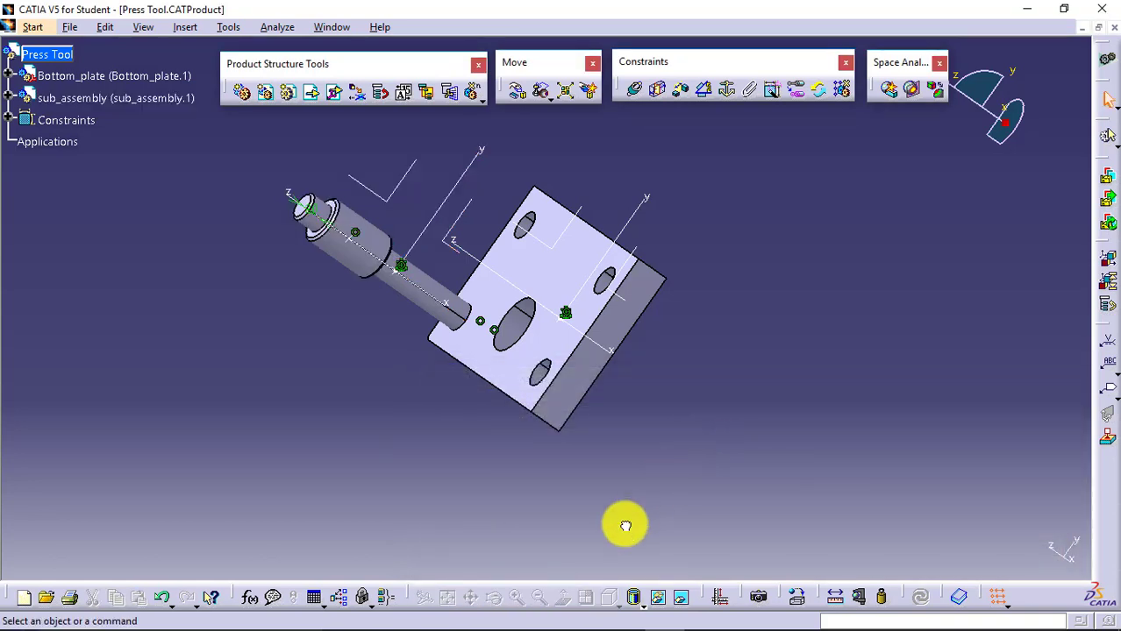
pyautogui.click(706, 89)
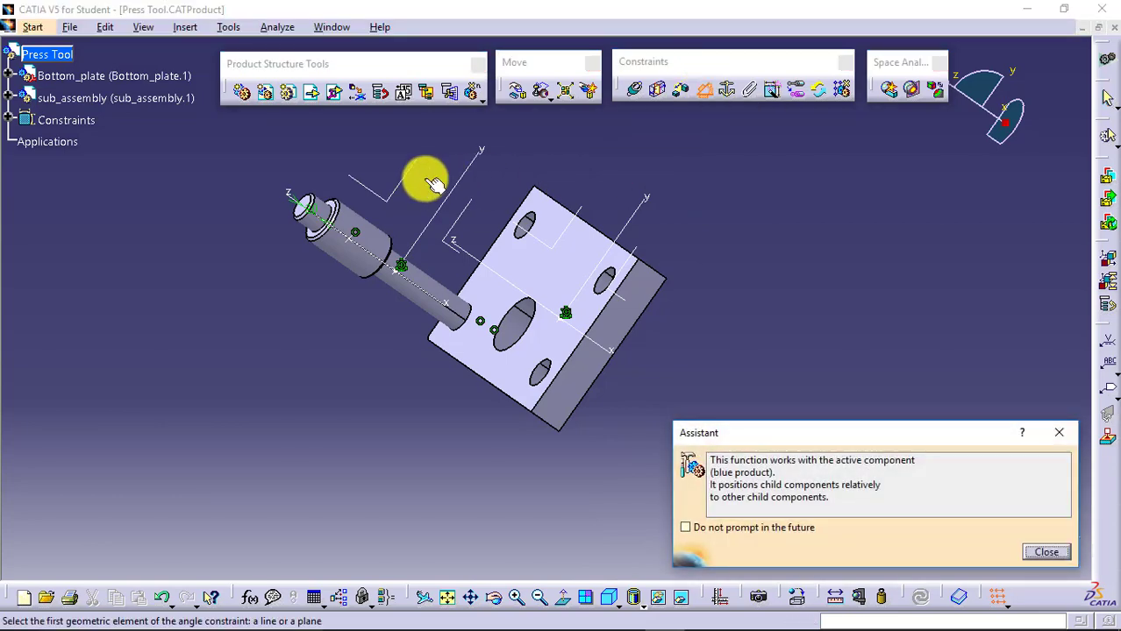
pyautogui.click(430, 181)
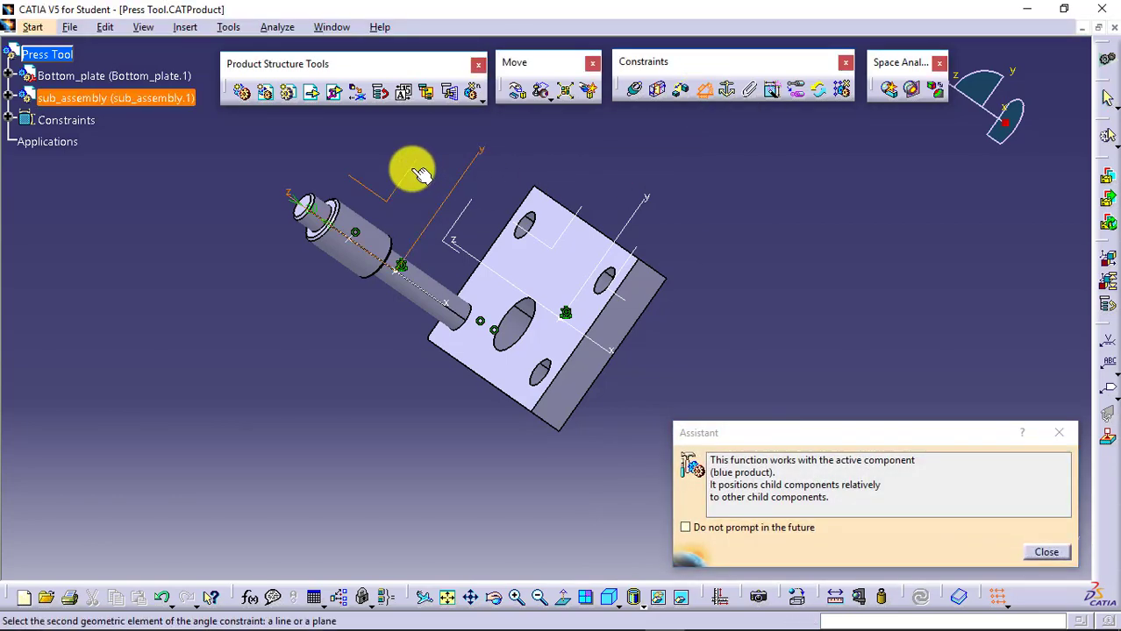
pyautogui.click(575, 376)
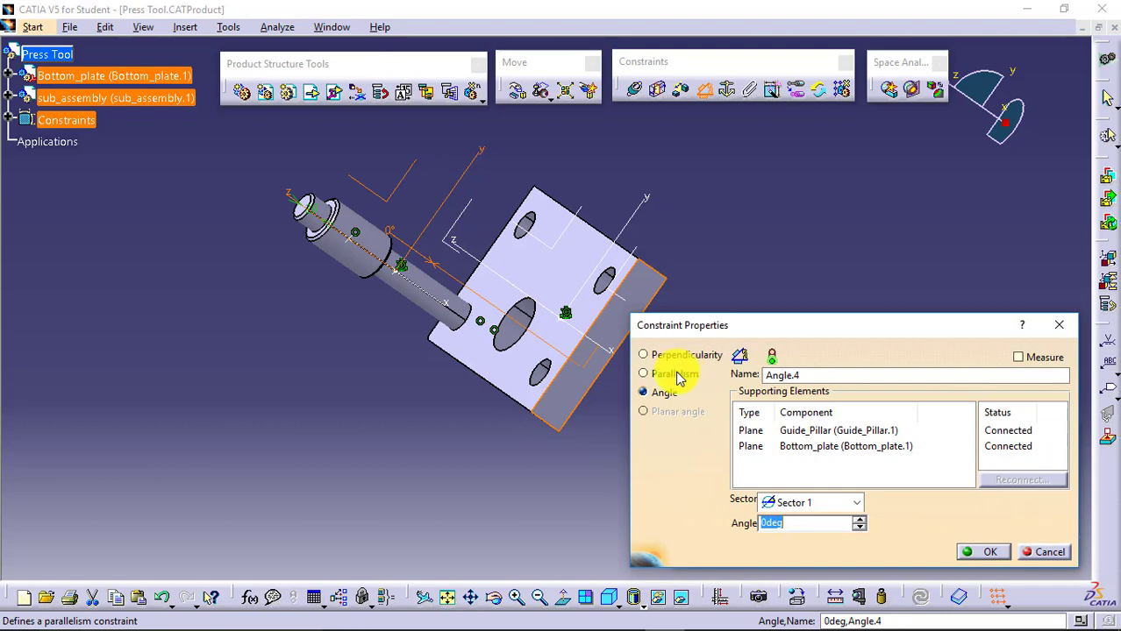
pyautogui.click(678, 377)
pyautogui.click(987, 553)
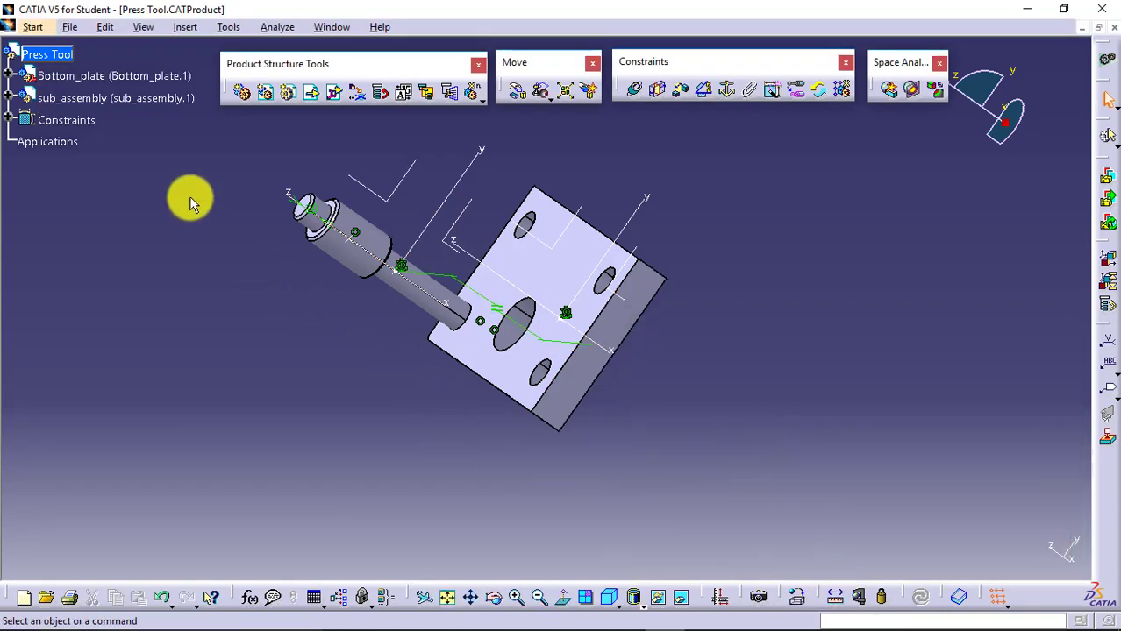
# Analyze the component degrees of freedom of sub_assembly.1 with the parallelism constraint in place.
pyautogui.rightClick(127, 100)
pyautogui.moveTo(225, 325)
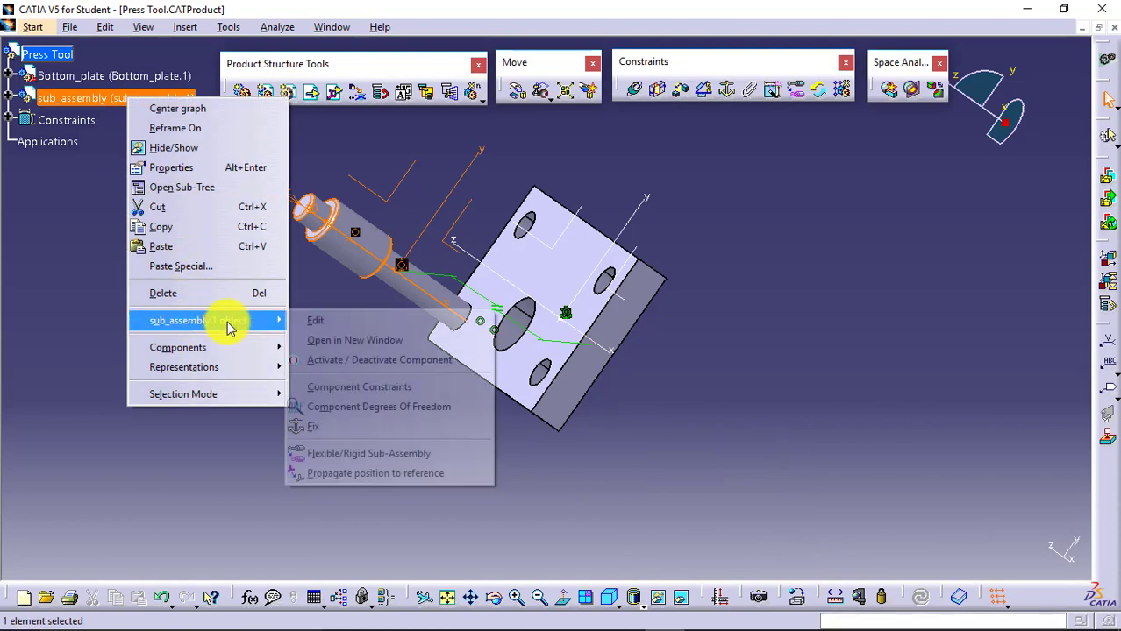
pyautogui.click(384, 409)
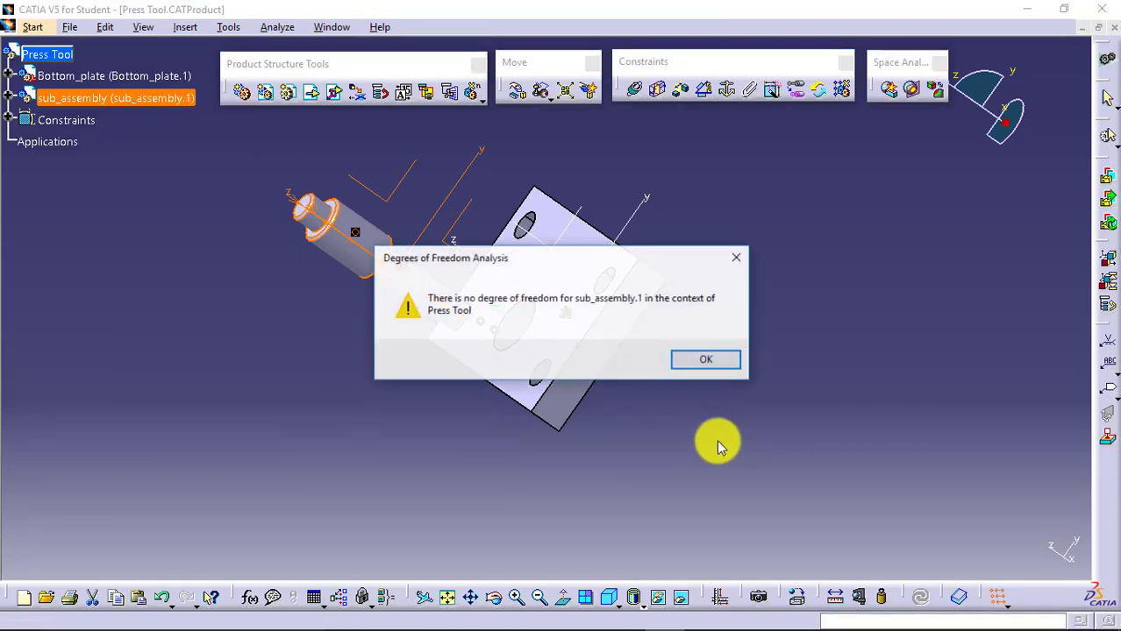
pyautogui.click(702, 363)
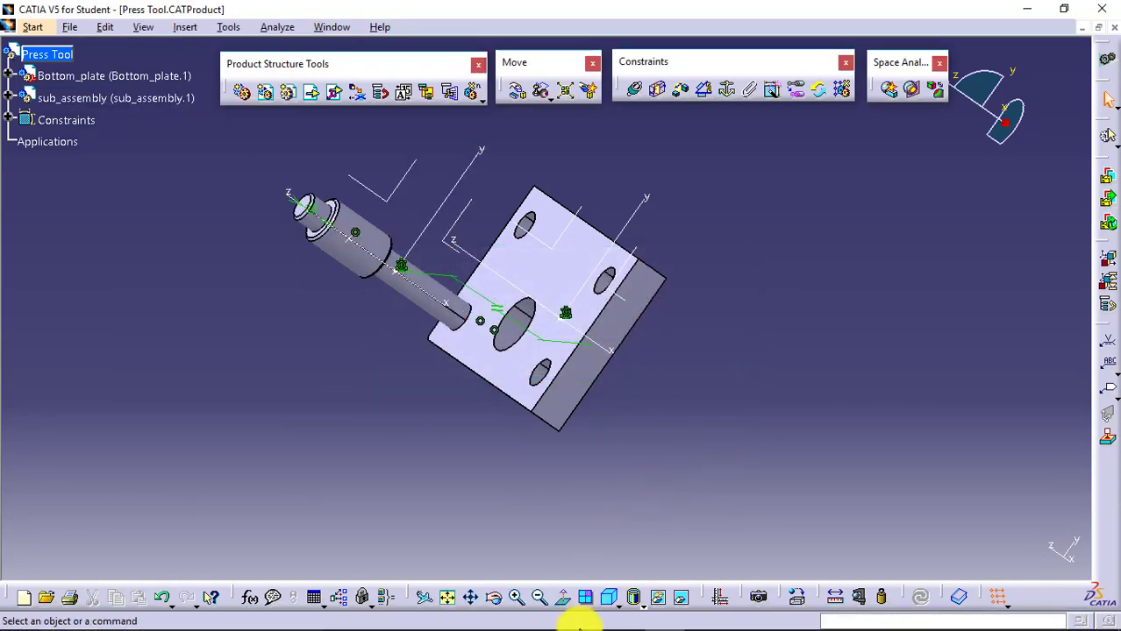
# Examine the bottom plate from above, including the empty corner holes that belong to its rectangular pattern.
pyautogui.click(493, 597)
pyautogui.moveTo(715, 324); pyautogui.dragTo(458, 345)
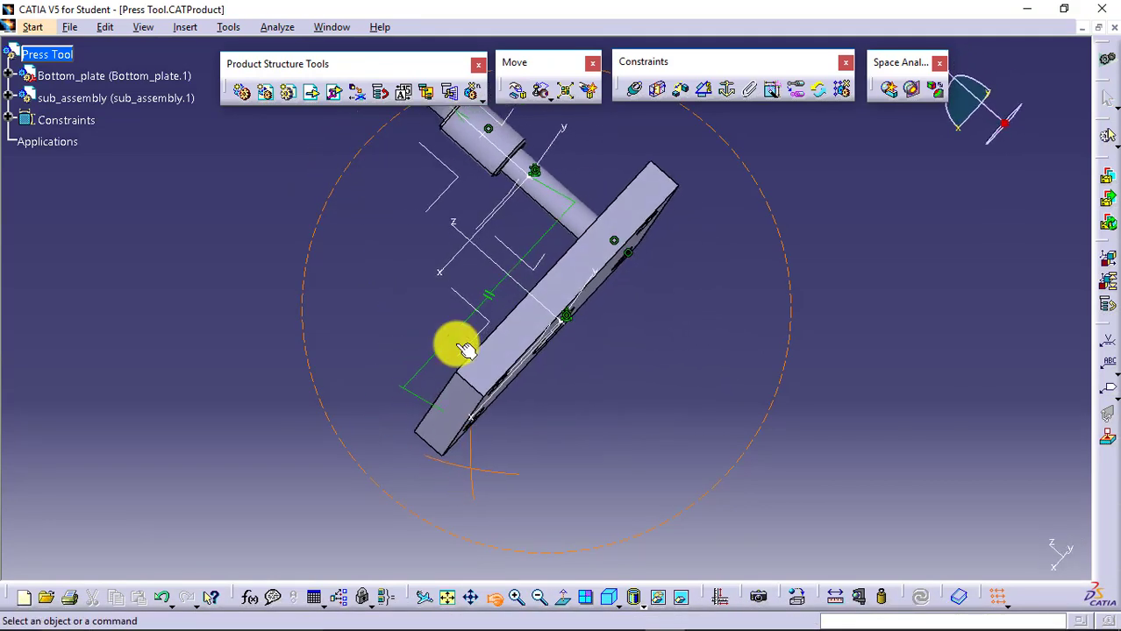
pyautogui.click(496, 598)
pyautogui.moveTo(502, 415); pyautogui.dragTo(683, 242)
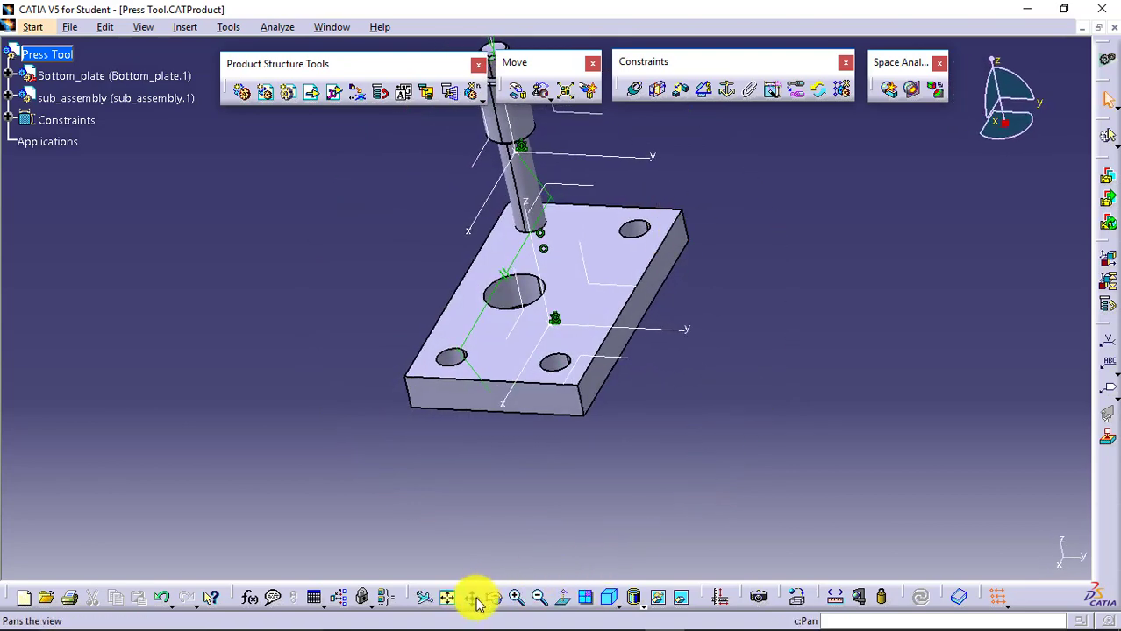
pyautogui.click(539, 598)
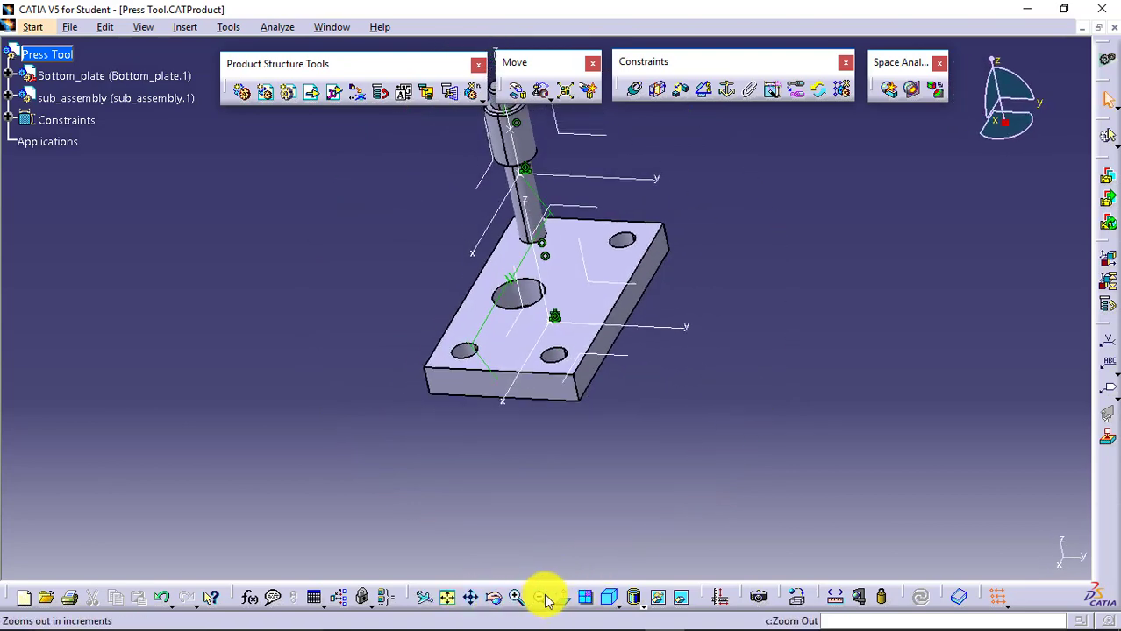
pyautogui.click(447, 598)
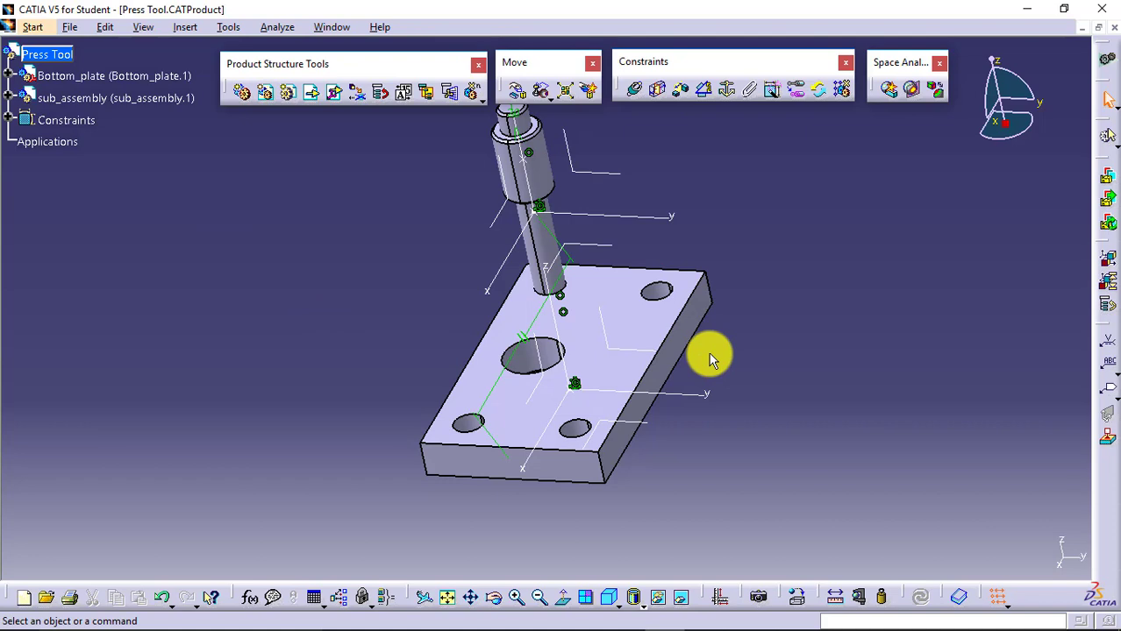
pyautogui.click(651, 290)
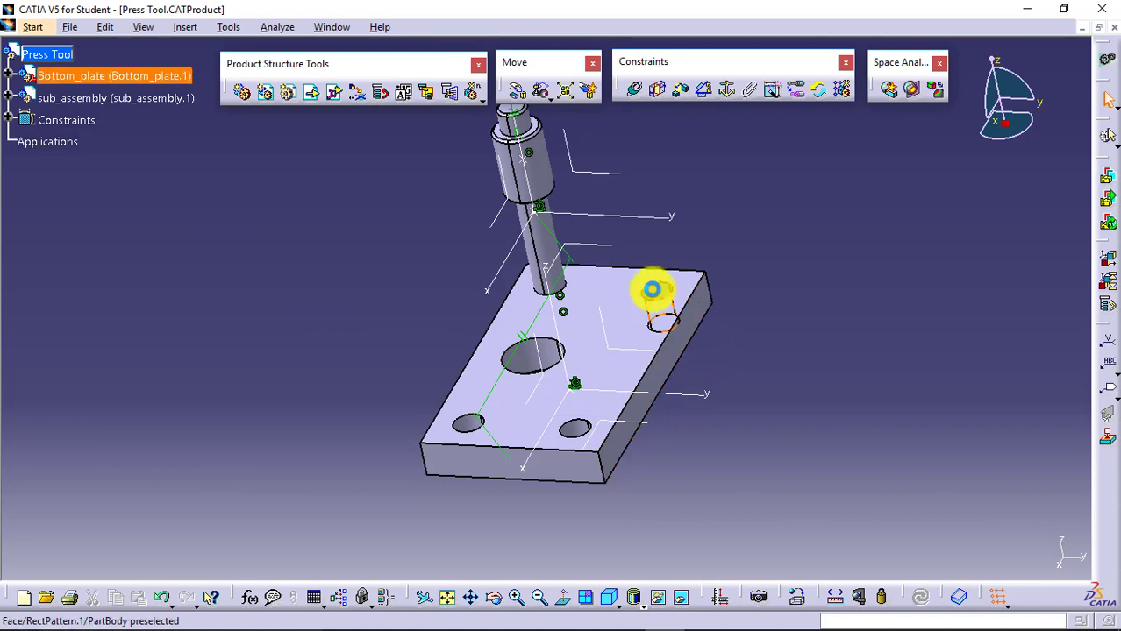
pyautogui.click(465, 425)
pyautogui.click(762, 392)
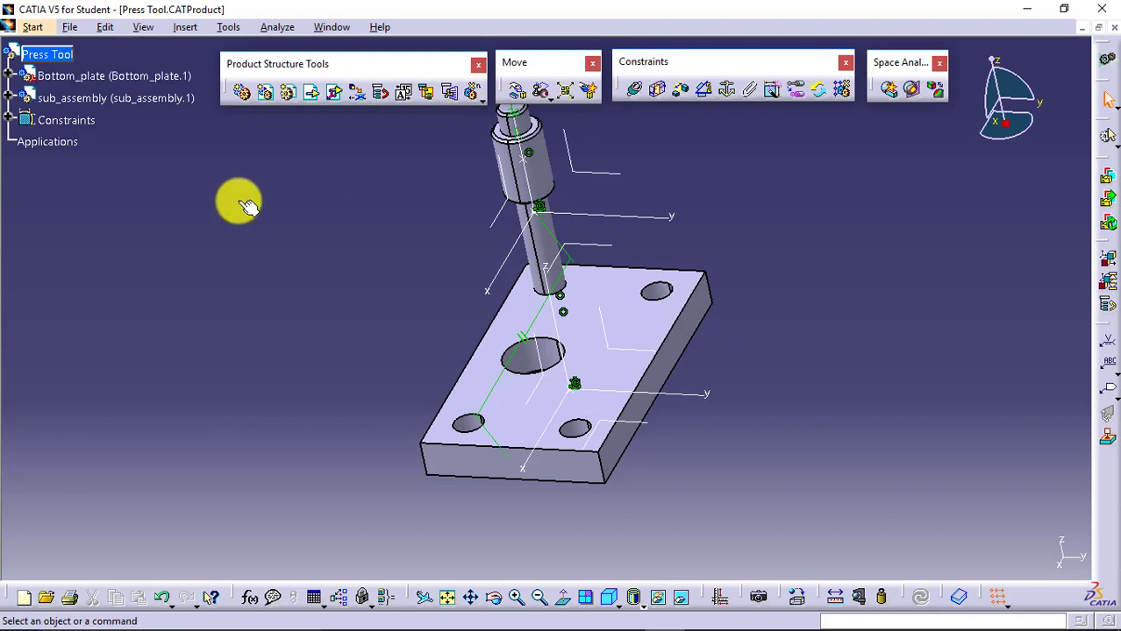
# Instantiate sub_assembly.1 on the bottom plate's rectangular hole pattern, positioned by the pattern's definition and re-using the original component.
pyautogui.click(163, 101)
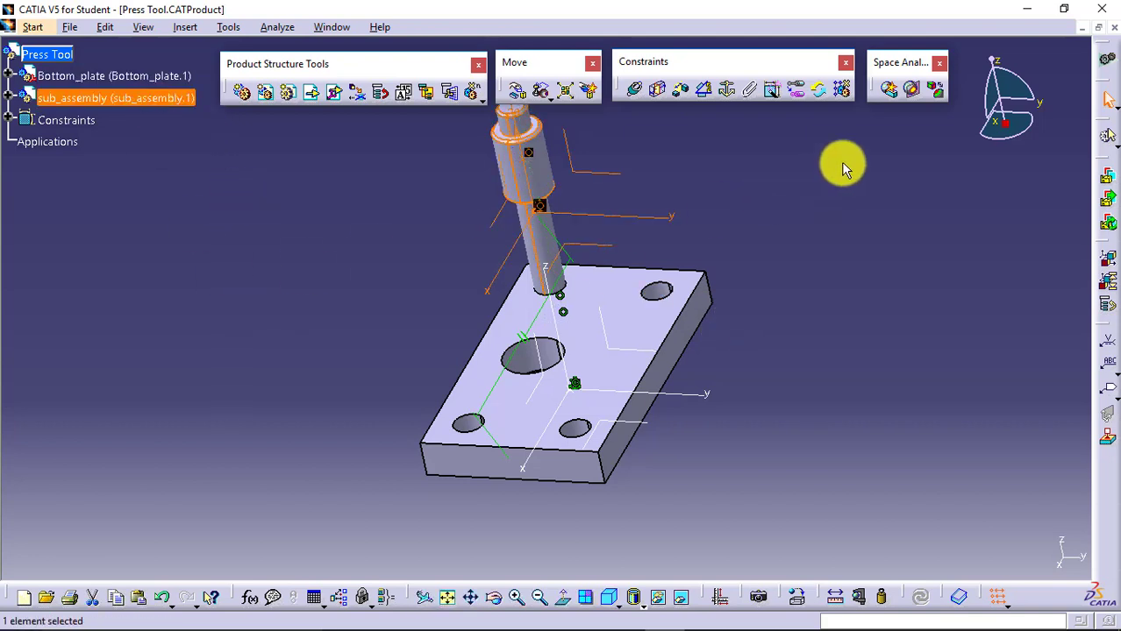
pyautogui.click(844, 97)
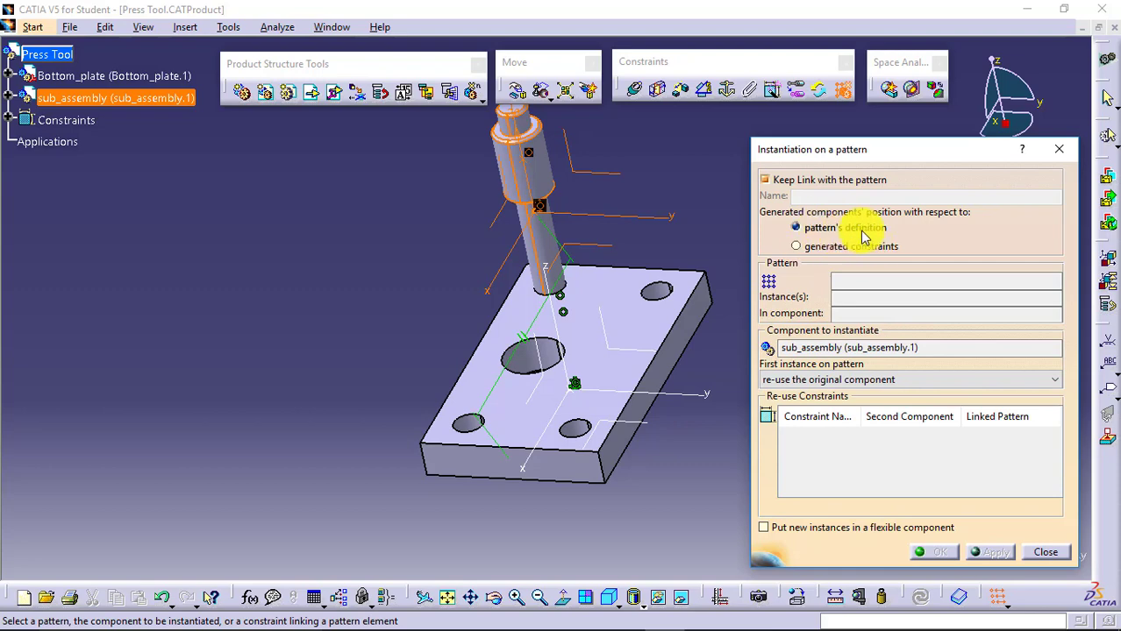
pyautogui.click(663, 298)
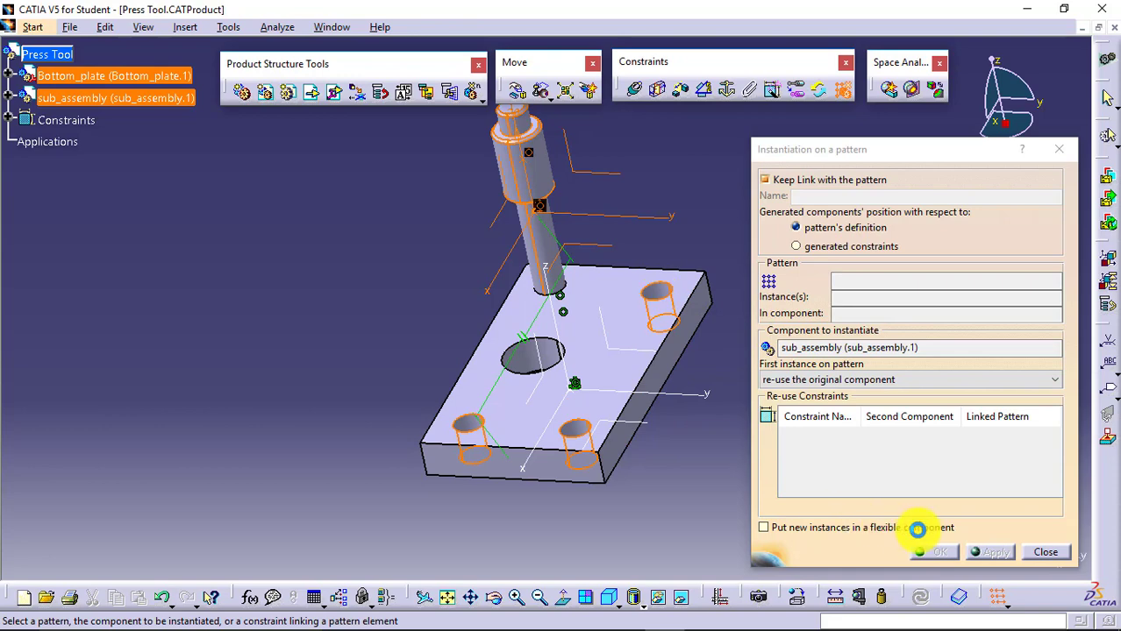
pyautogui.click(944, 554)
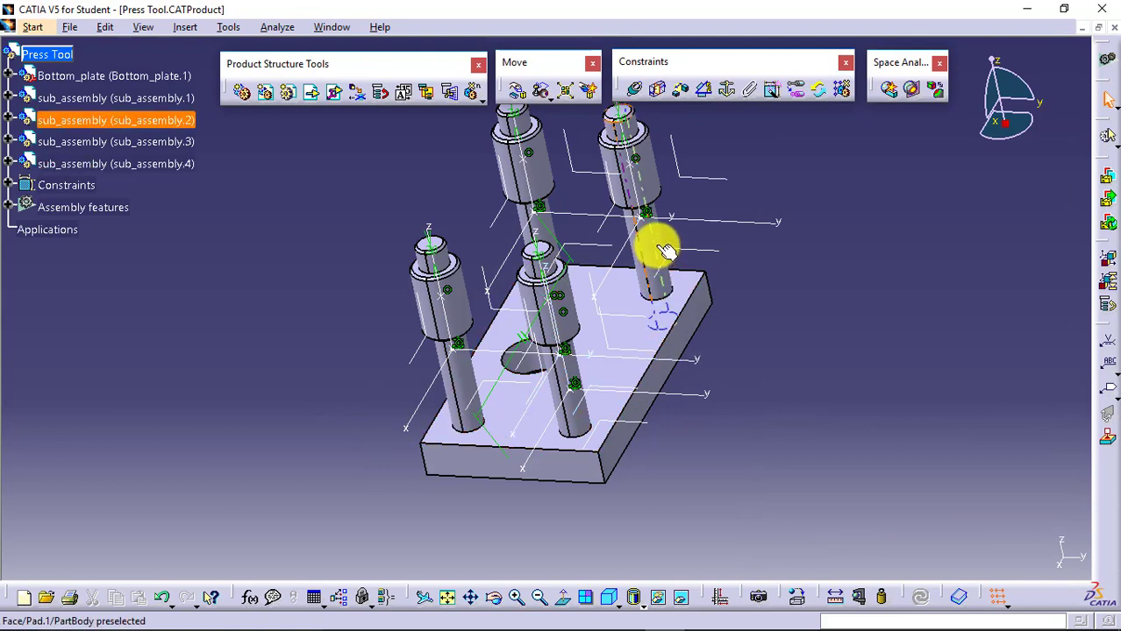
# Analyze the component degrees of freedom of the patterned instances sub_assembly.4 and sub_assembly.3.
pyautogui.rightClick(167, 163)
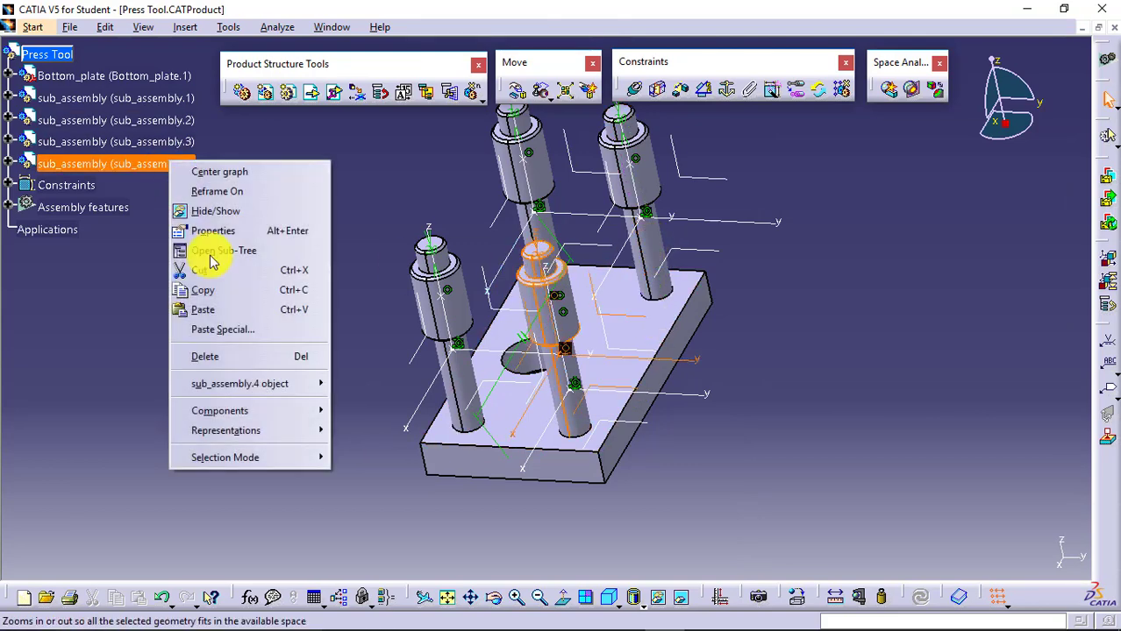
pyautogui.moveTo(274, 387)
pyautogui.click(351, 468)
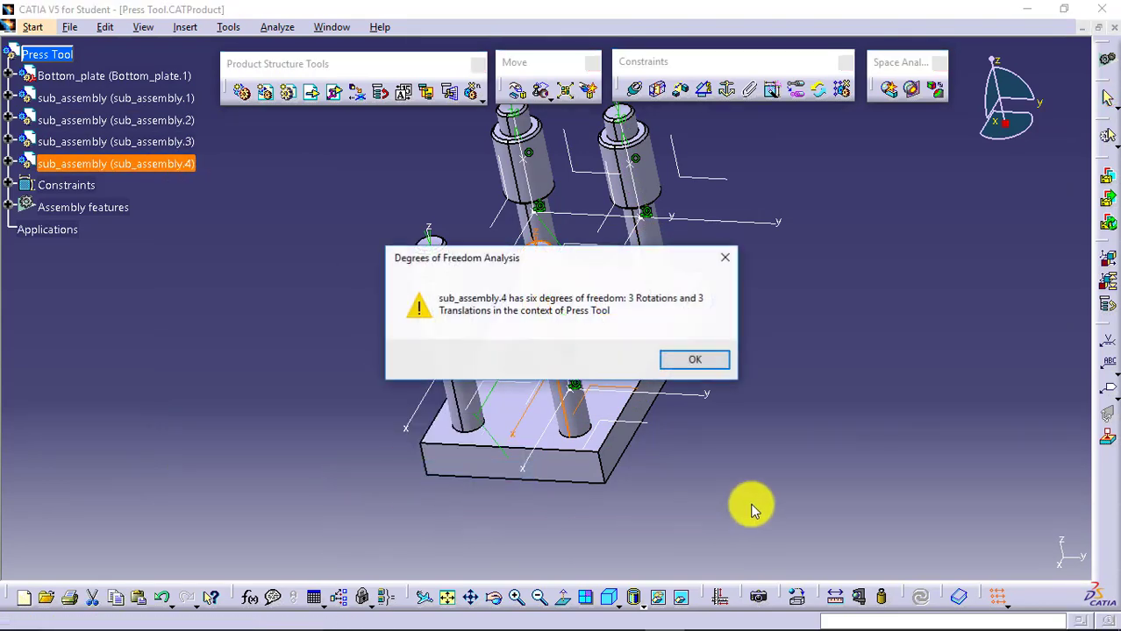
pyautogui.click(693, 361)
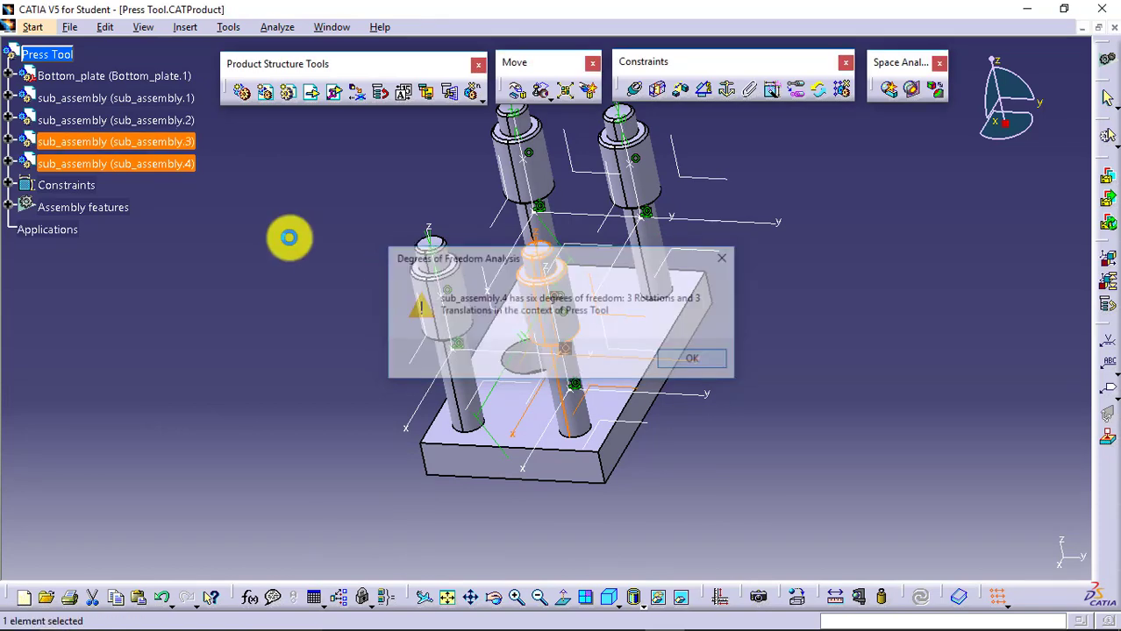
pyautogui.rightClick(158, 147)
pyautogui.moveTo(270, 368)
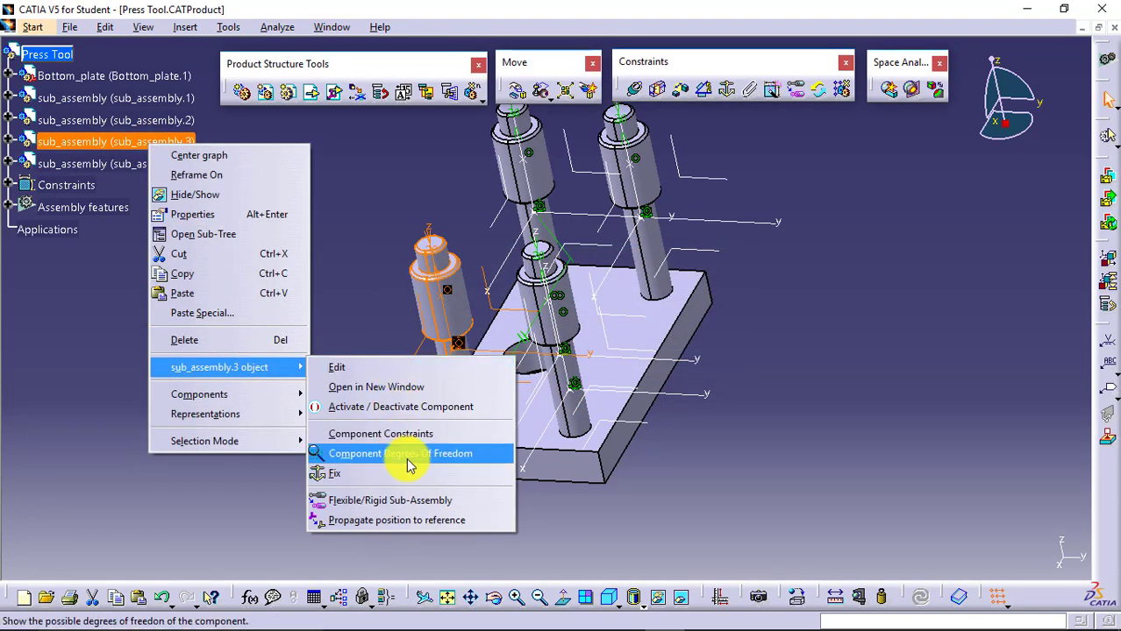
pyautogui.click(404, 453)
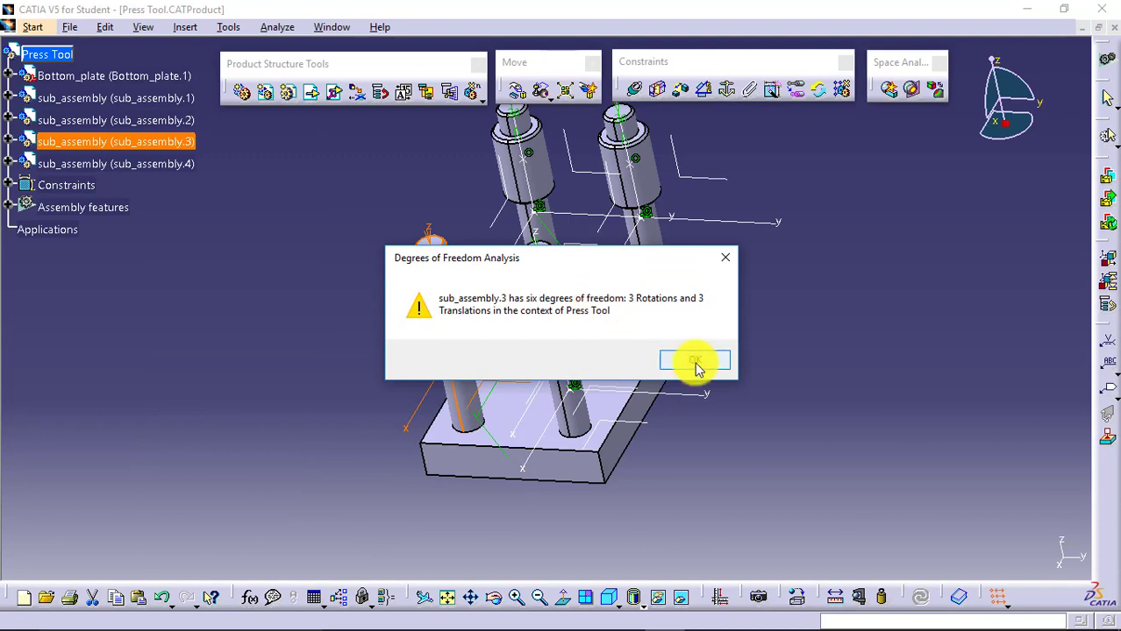
pyautogui.click(693, 361)
# Delete the instances sub_assembly.4, sub_assembly.3 and sub_assembly.2 together with Reused Rectangular Pattern.1.
pyautogui.rightClick(166, 165)
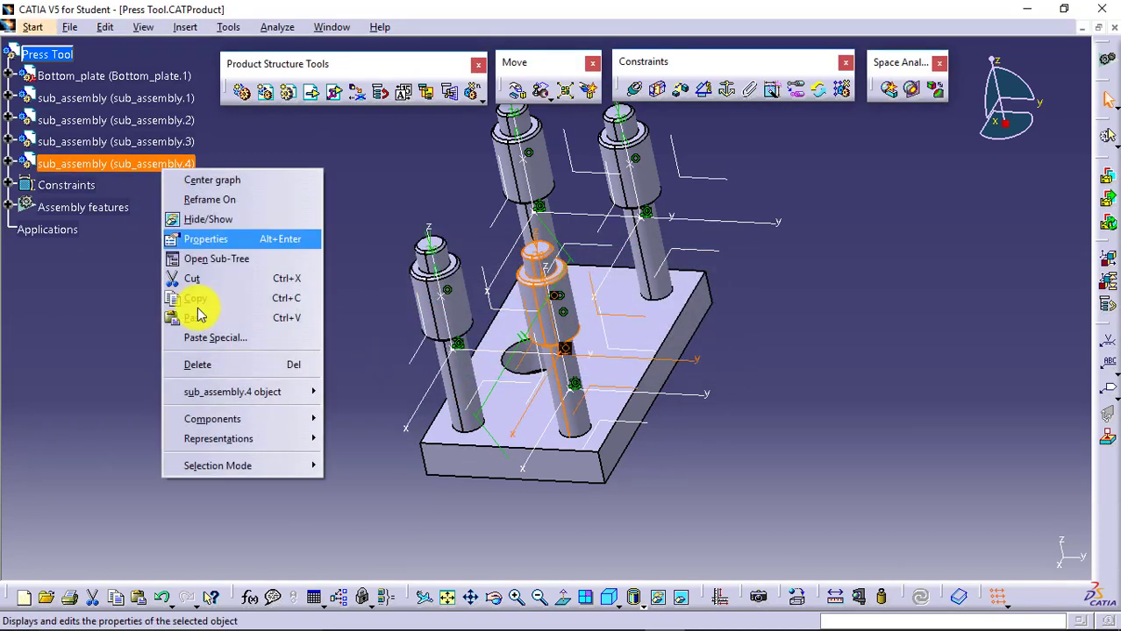
pyautogui.click(218, 366)
pyautogui.rightClick(133, 142)
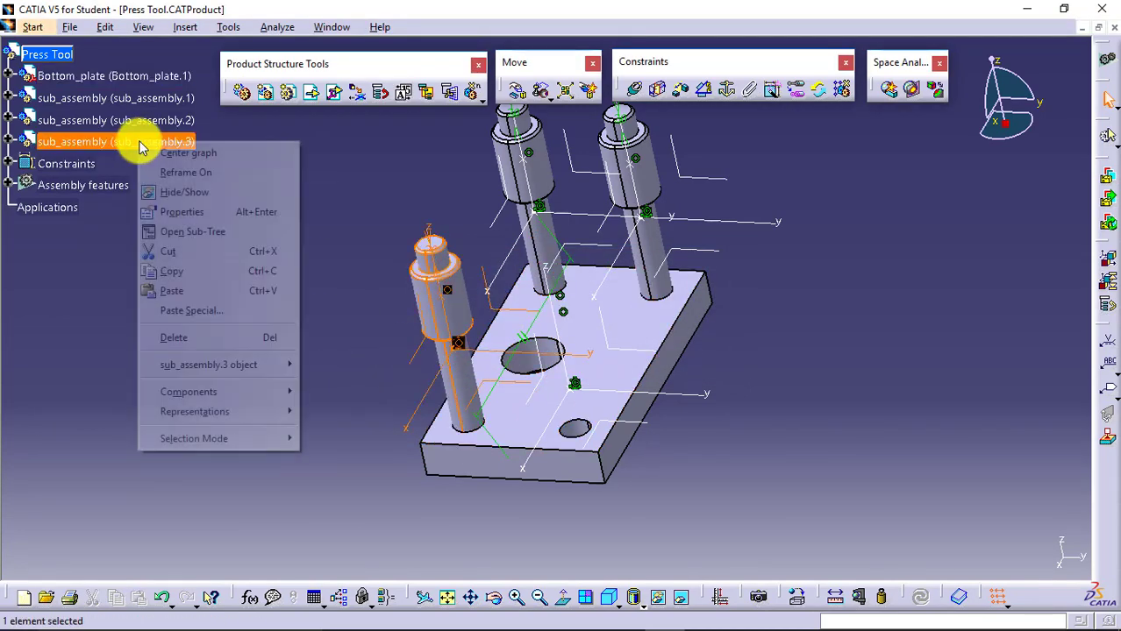
pyautogui.click(218, 341)
pyautogui.rightClick(162, 120)
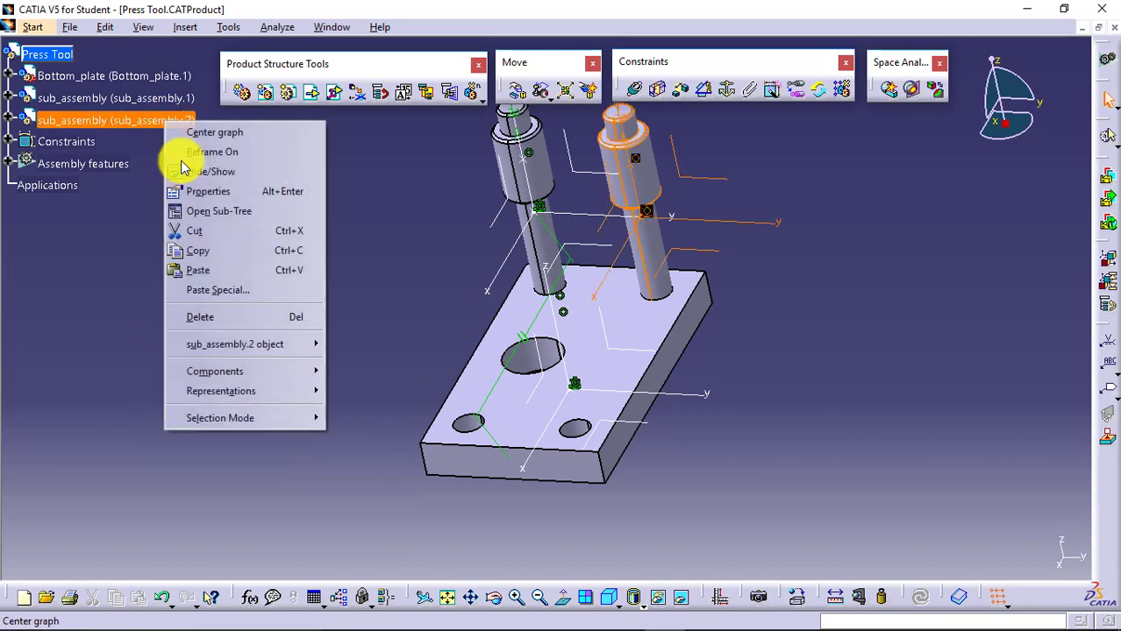
pyautogui.click(224, 318)
pyautogui.click(8, 142)
pyautogui.rightClick(103, 164)
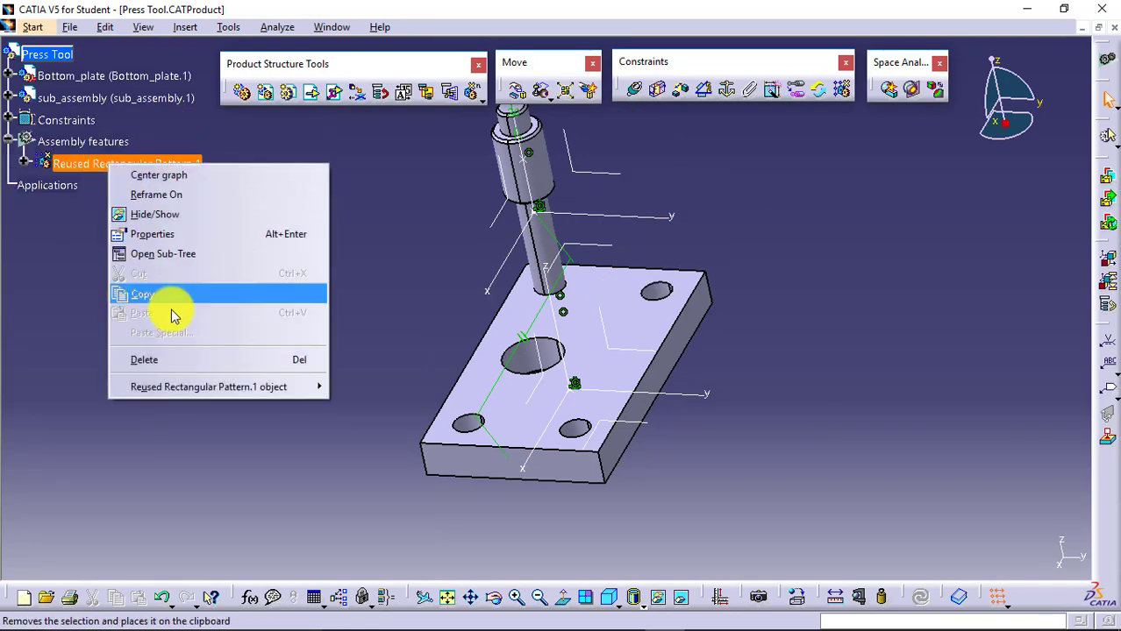
pyautogui.click(186, 358)
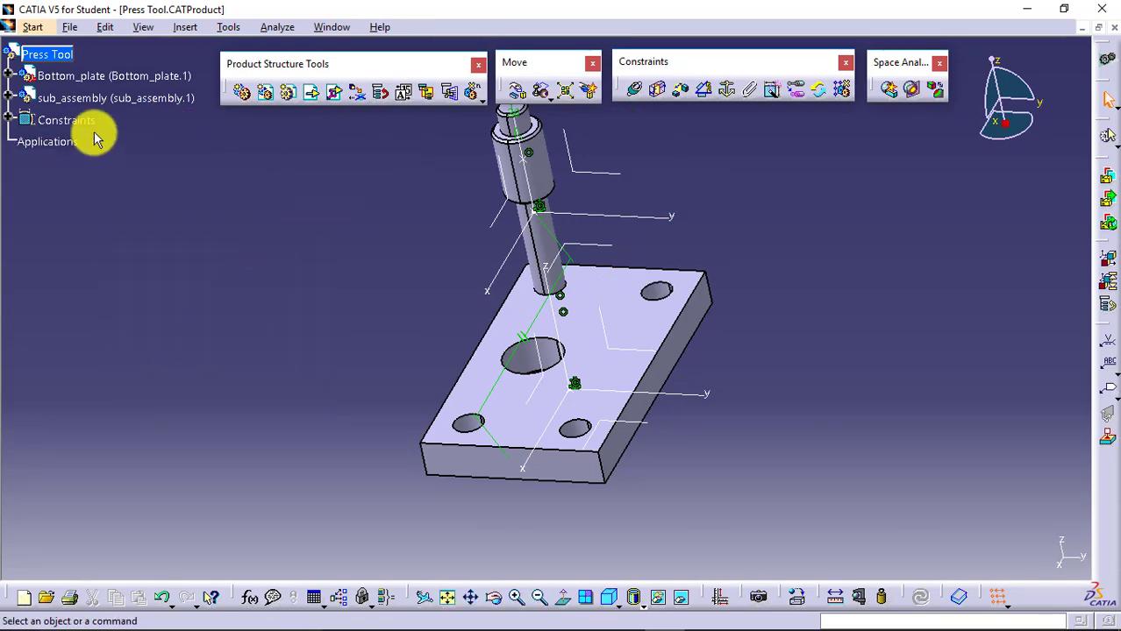
# Instantiate sub_assembly.1 on the bottom plate's rectangular hole pattern, positioned by generated constraints and re-using the original component.
pyautogui.click(93, 98)
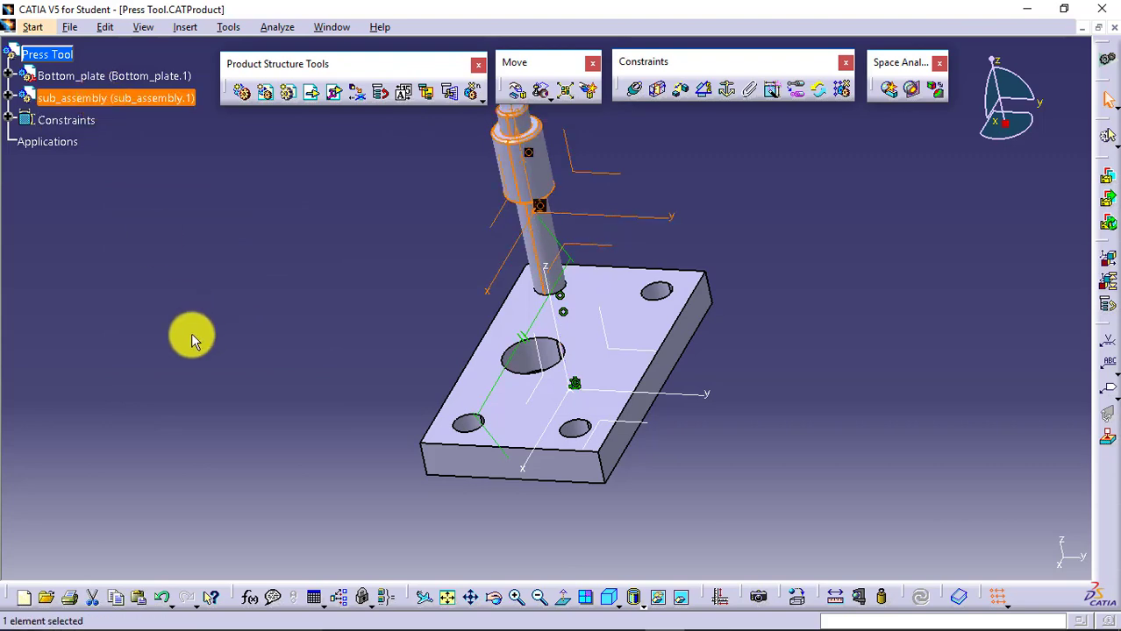
pyautogui.click(840, 93)
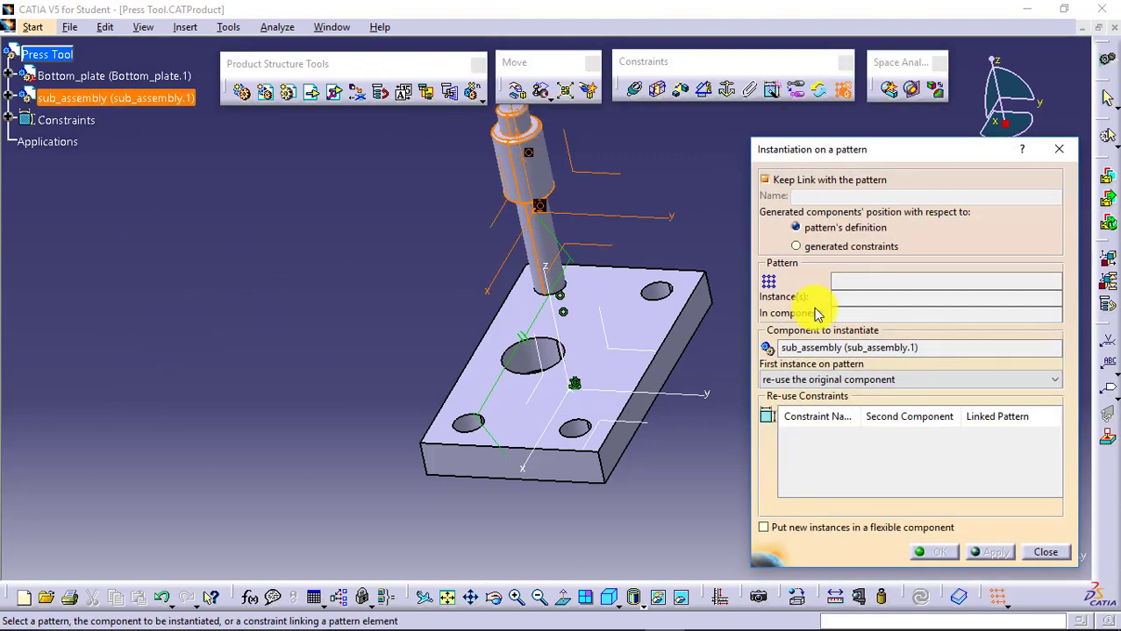
pyautogui.click(828, 250)
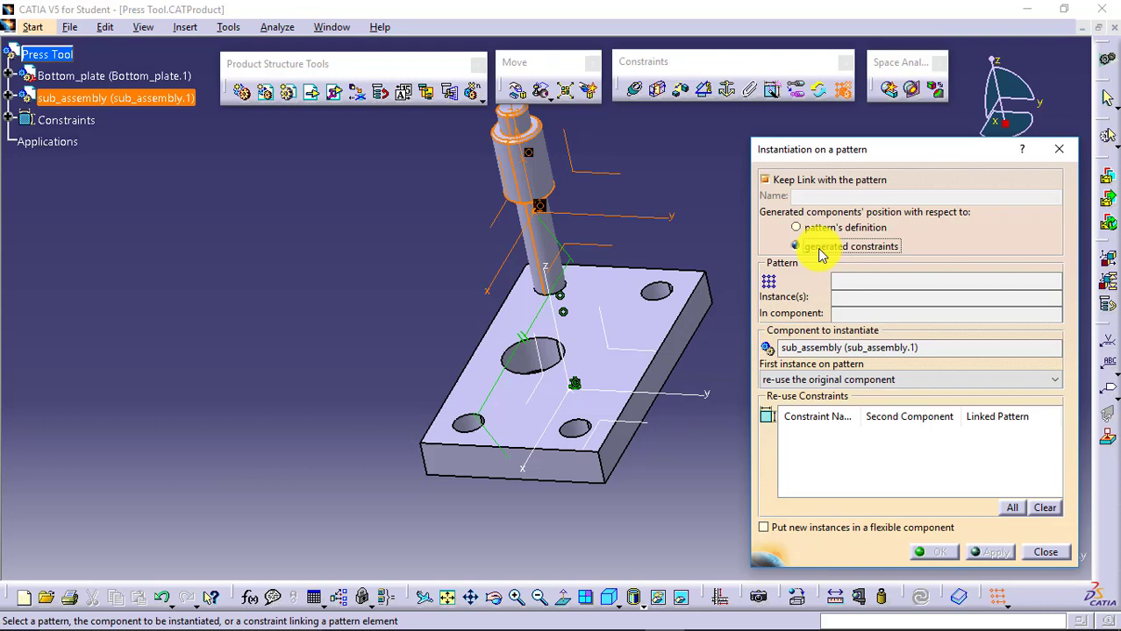
pyautogui.click(670, 295)
pyautogui.click(934, 553)
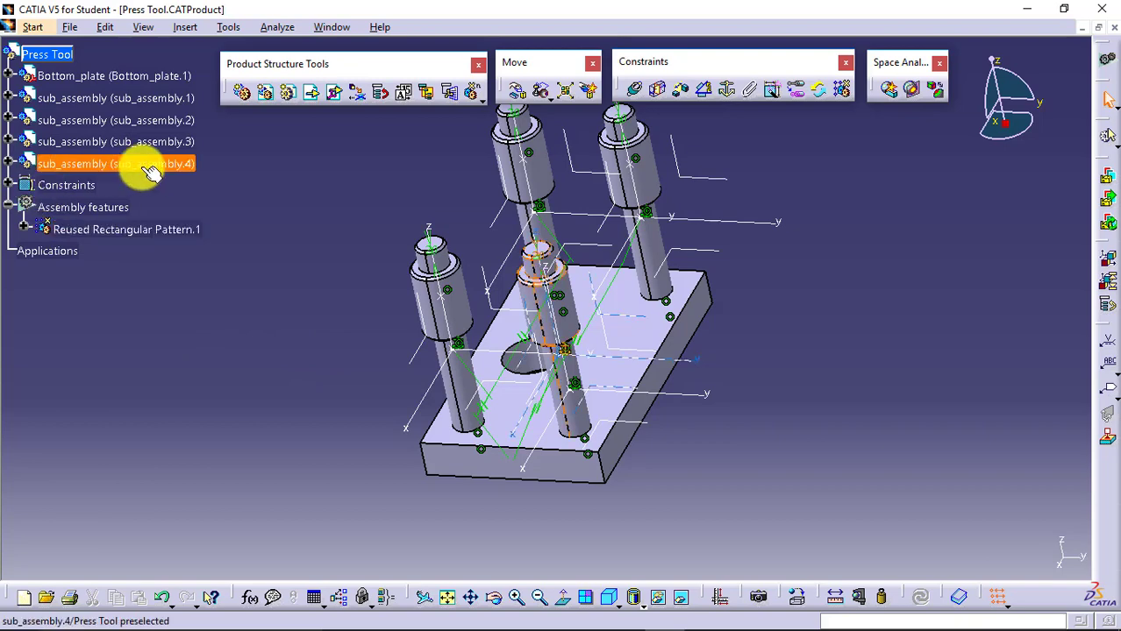
# Analyze the component degrees of freedom of sub_assembly.4 created with generated constraints.
pyautogui.rightClick(150, 168)
pyautogui.moveTo(238, 391)
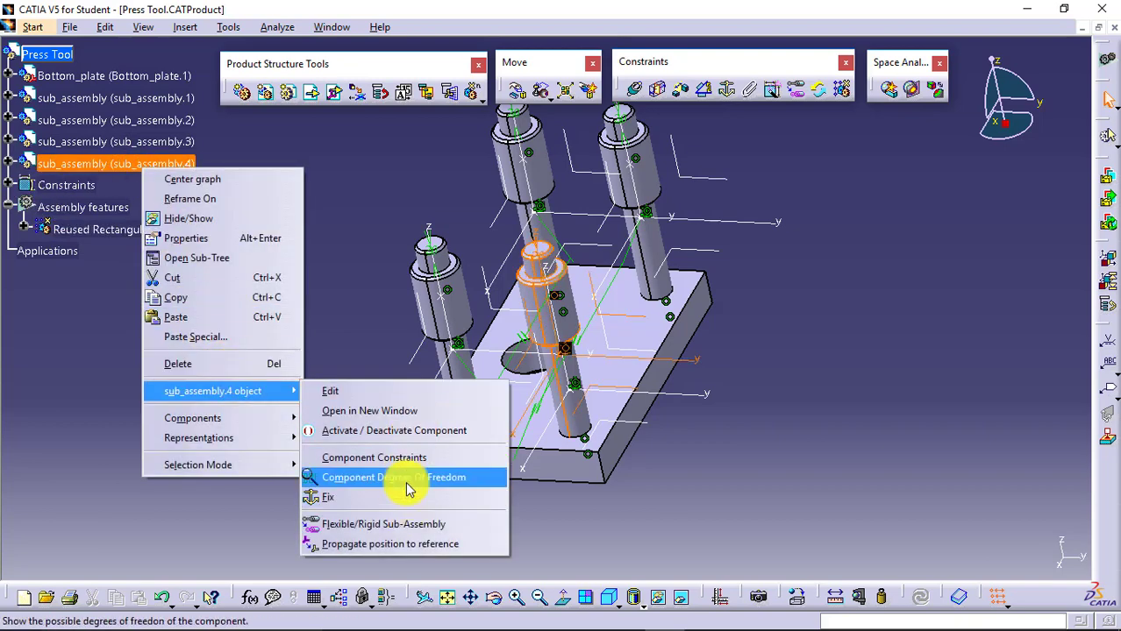
pyautogui.click(406, 479)
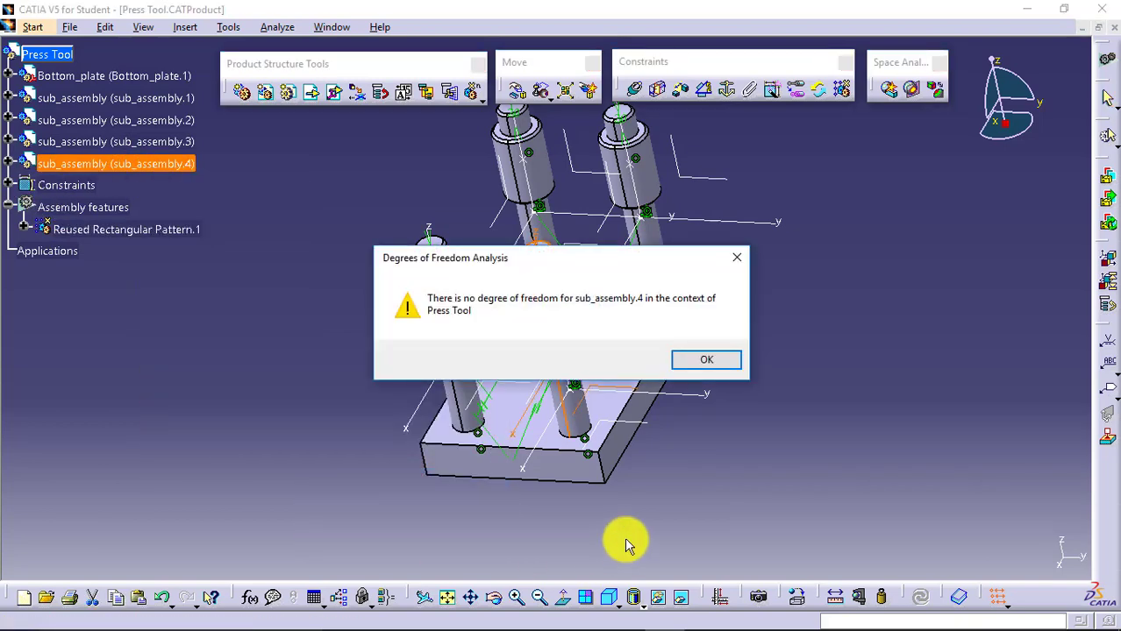
# Dismiss the degrees of freedom report for sub_assembly.4 and clear the selection.
pyautogui.click(706, 361)
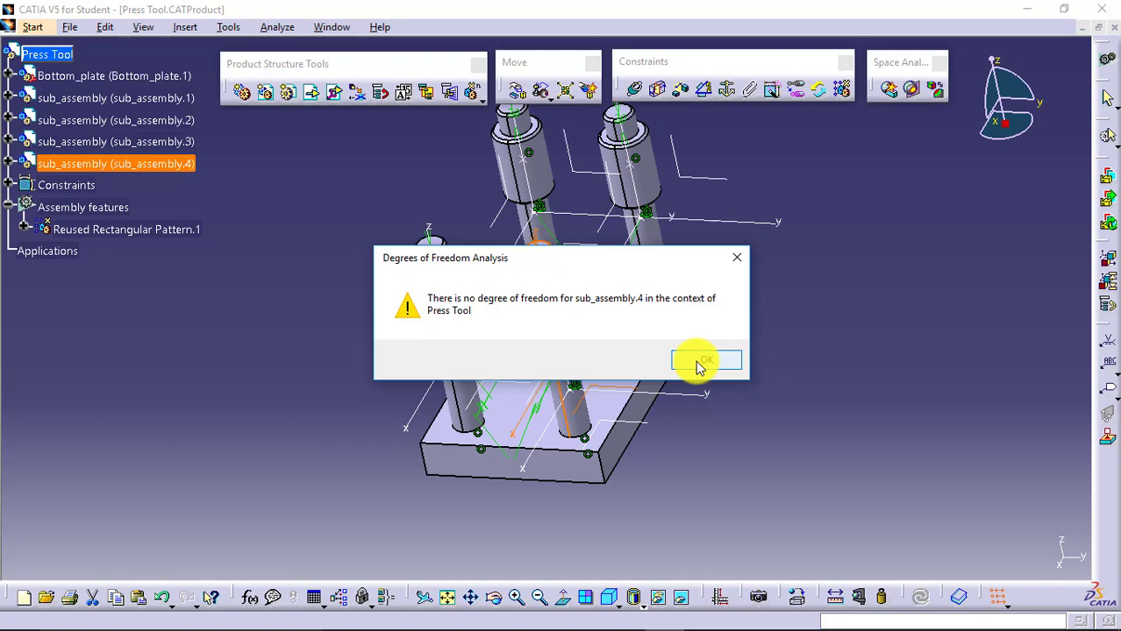
pyautogui.click(699, 366)
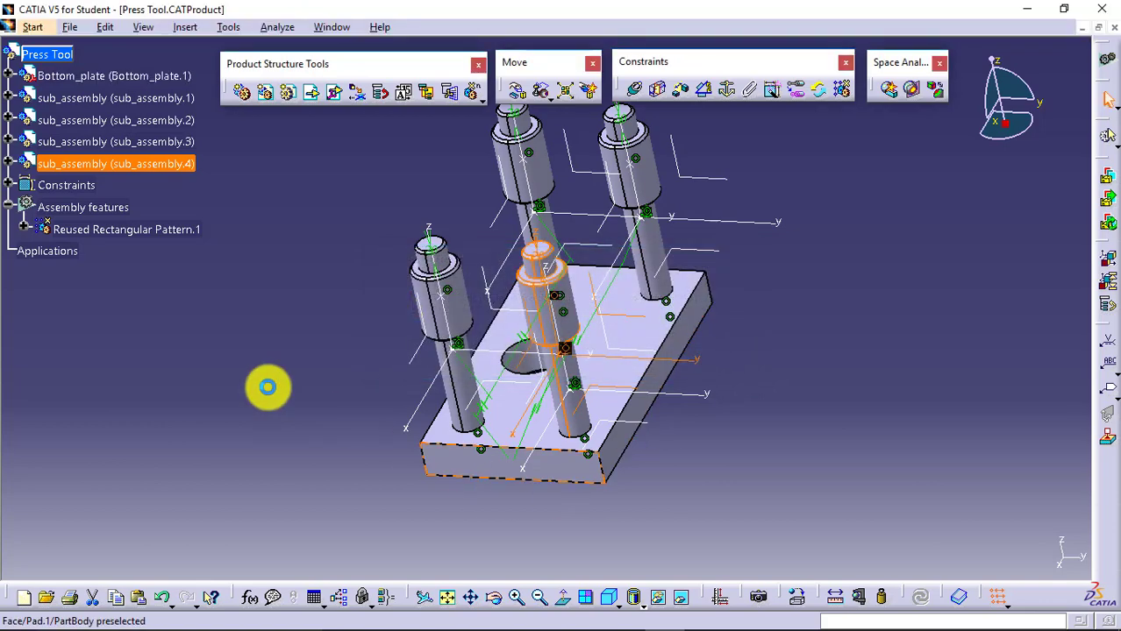
pyautogui.click(340, 431)
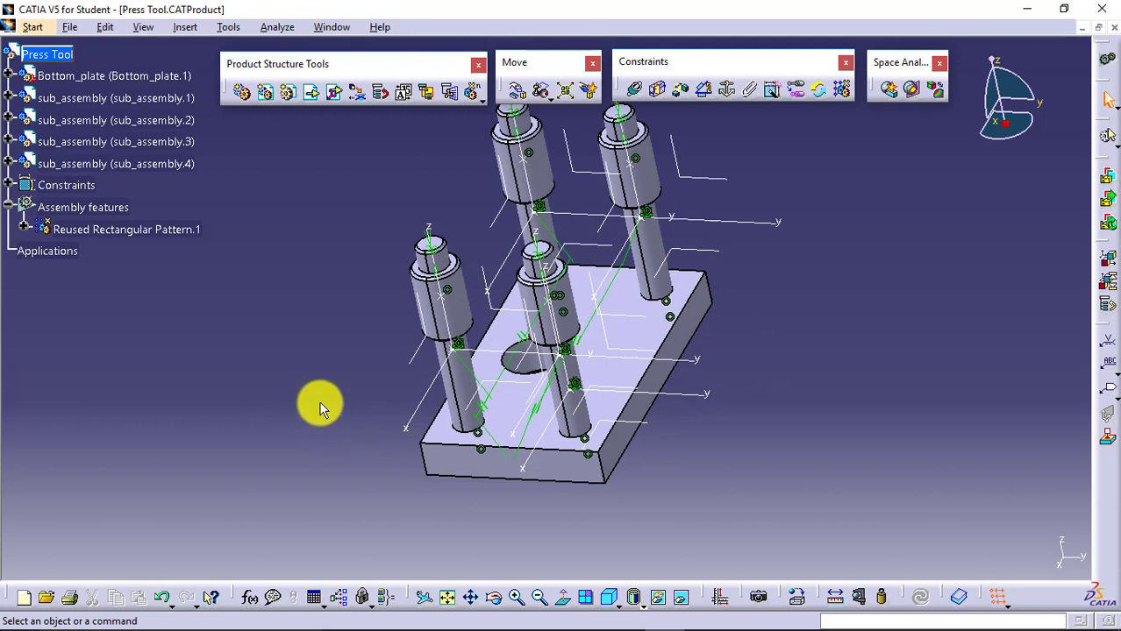
pyautogui.click(173, 98)
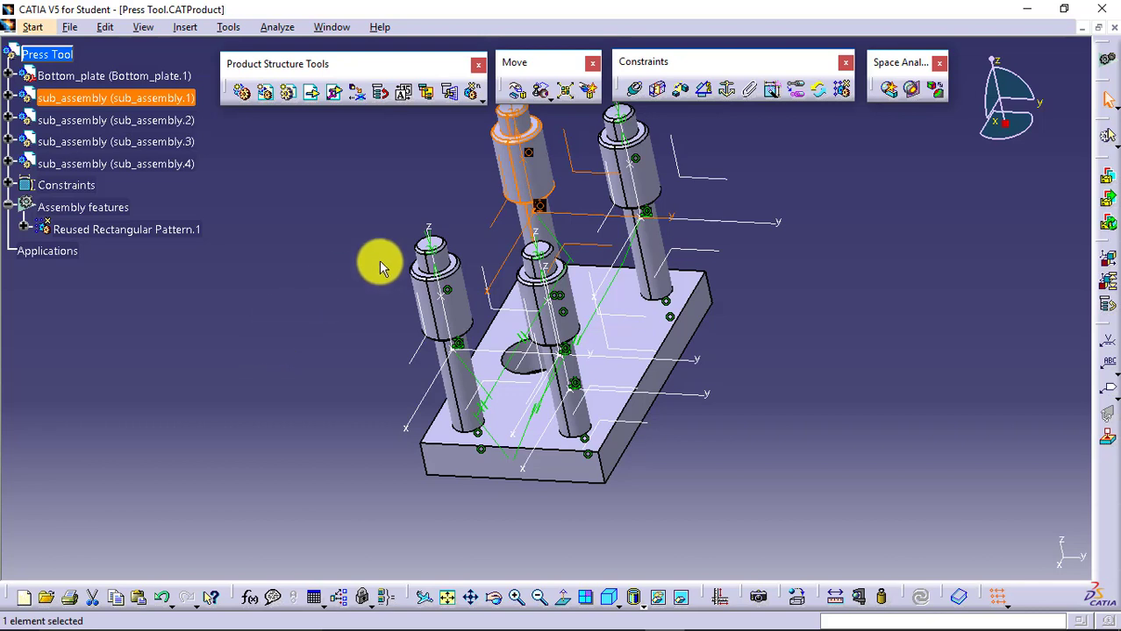
pyautogui.click(766, 358)
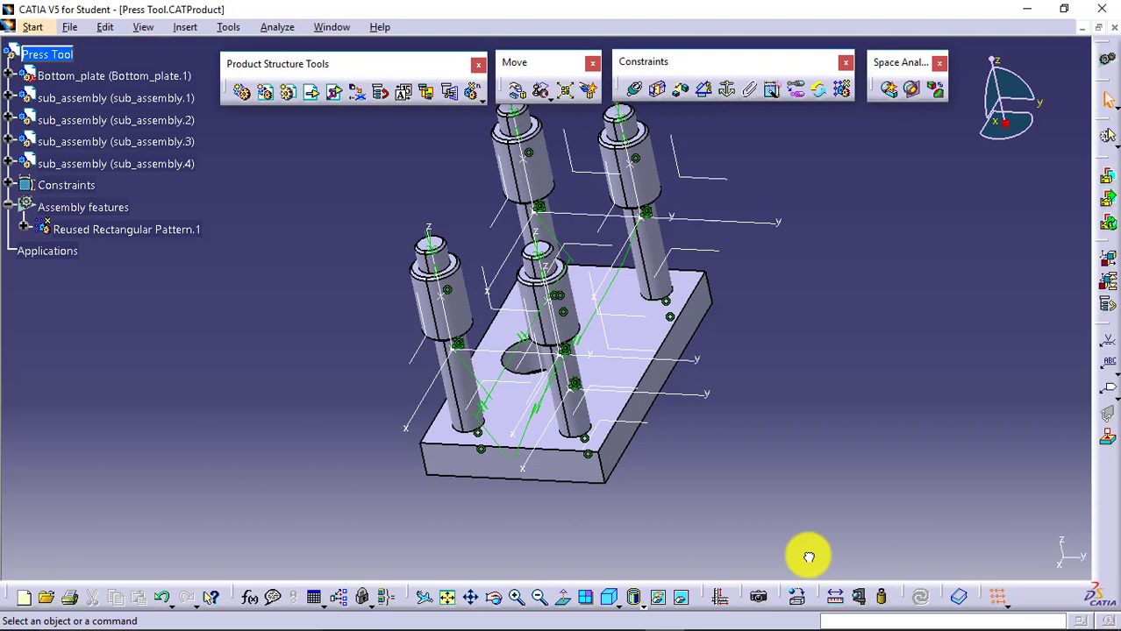
# Delete Reused Rectangular Pattern.1 and the component sub_assembly.1 from the Press Tool assembly.
pyautogui.rightClick(132, 230)
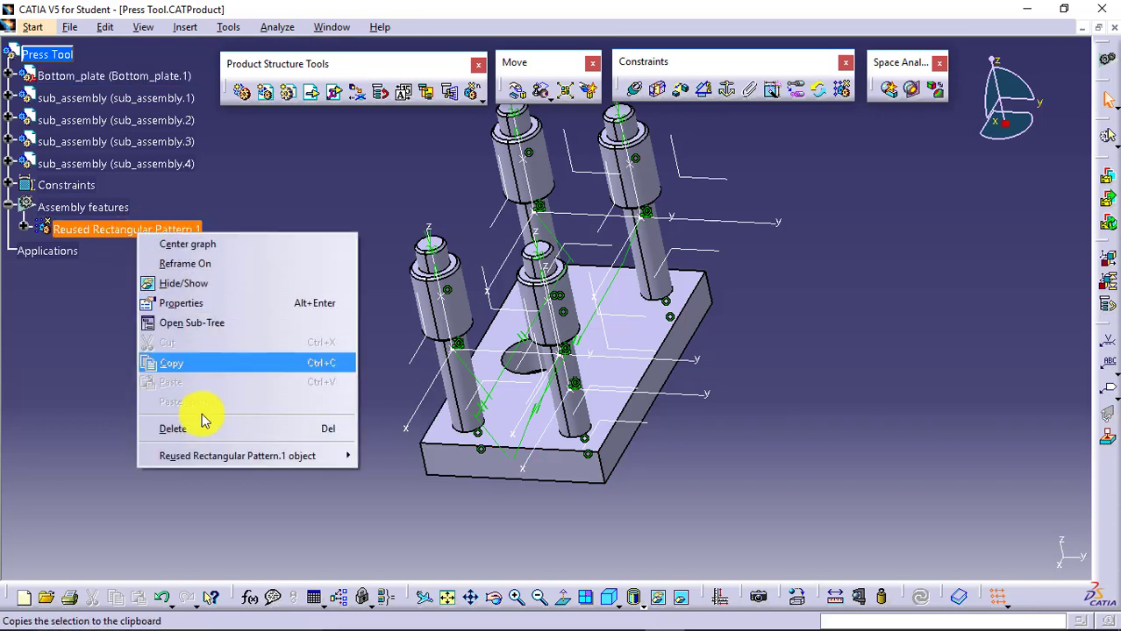
pyautogui.click(206, 428)
pyautogui.rightClick(95, 107)
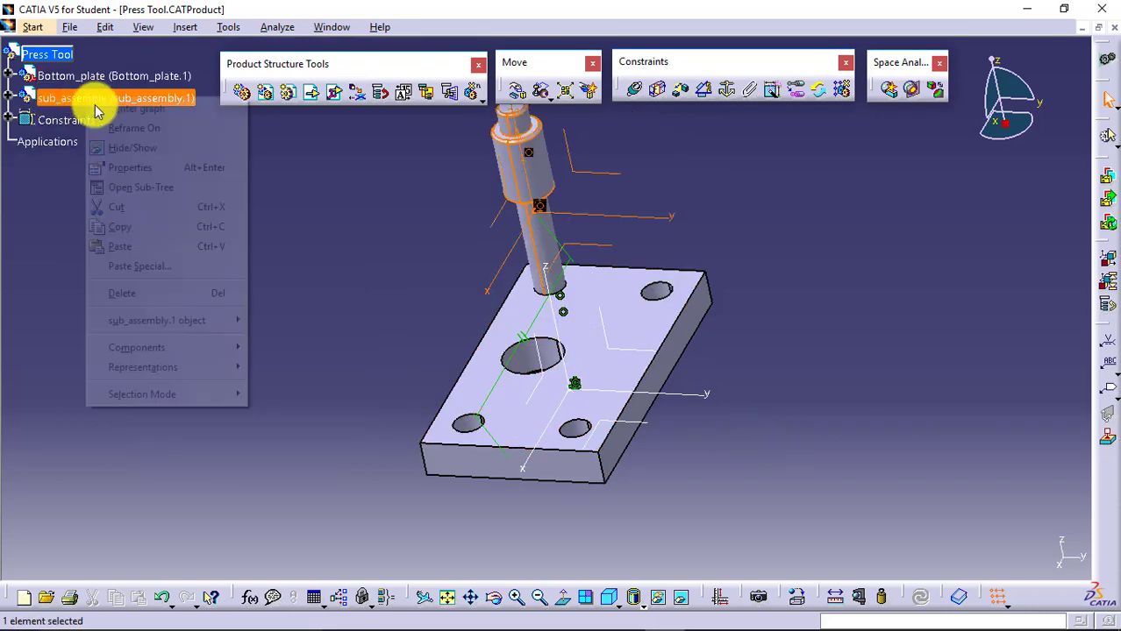
pyautogui.click(166, 294)
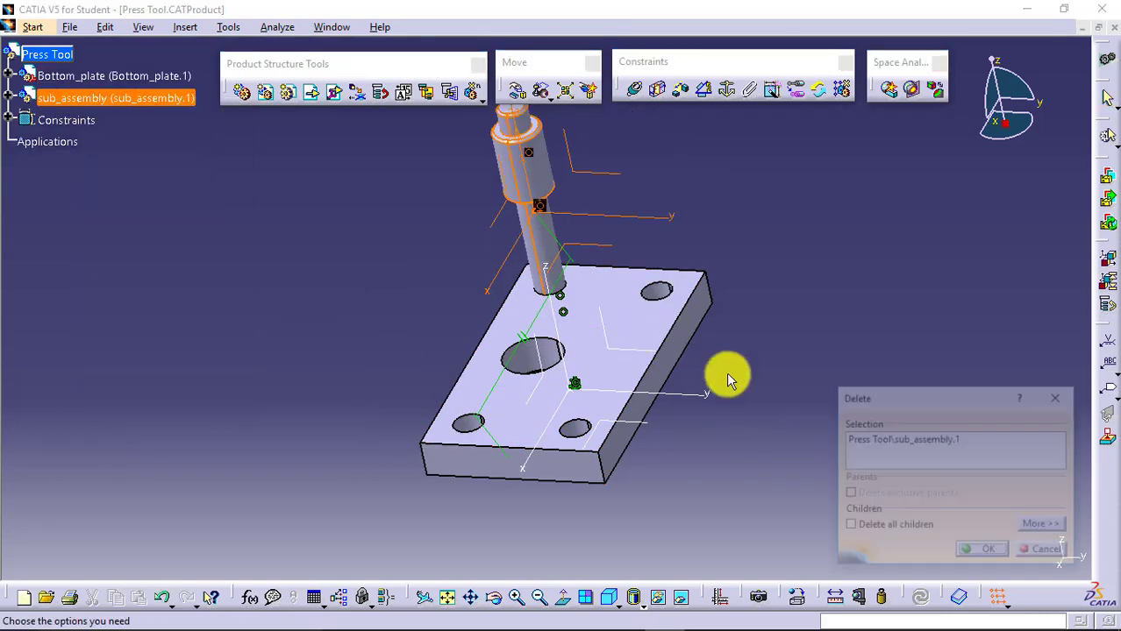
pyautogui.click(989, 556)
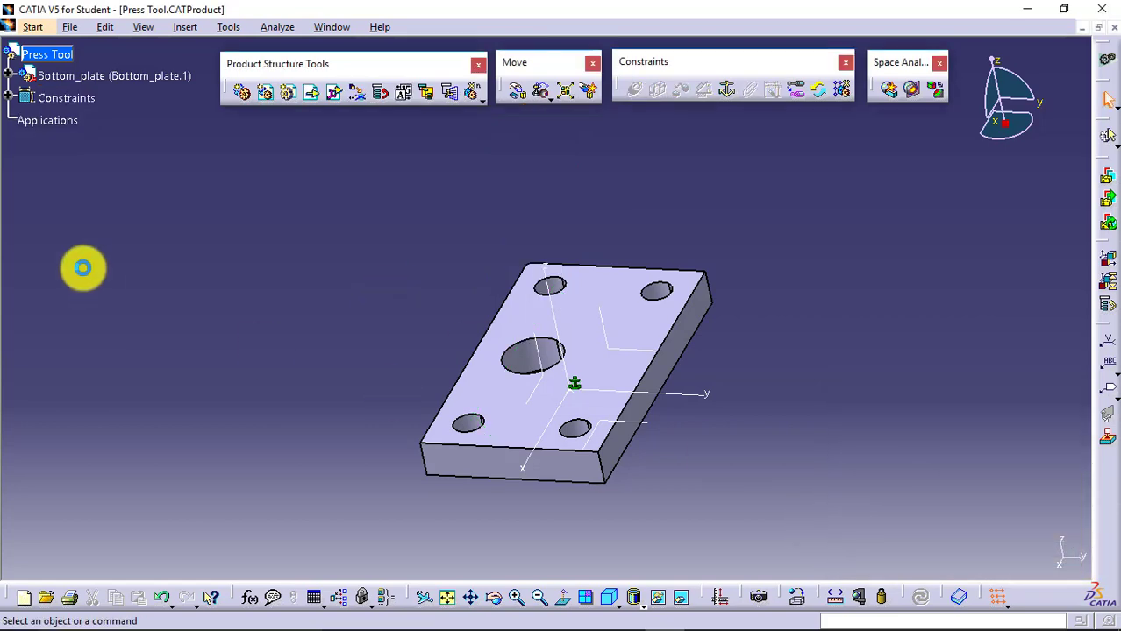
# Delete the leftover constraints Coincidence.2, Coincidence.3 and Parallelism.5, keeping only the bottom plate's Fix.1.
pyautogui.click(11, 97)
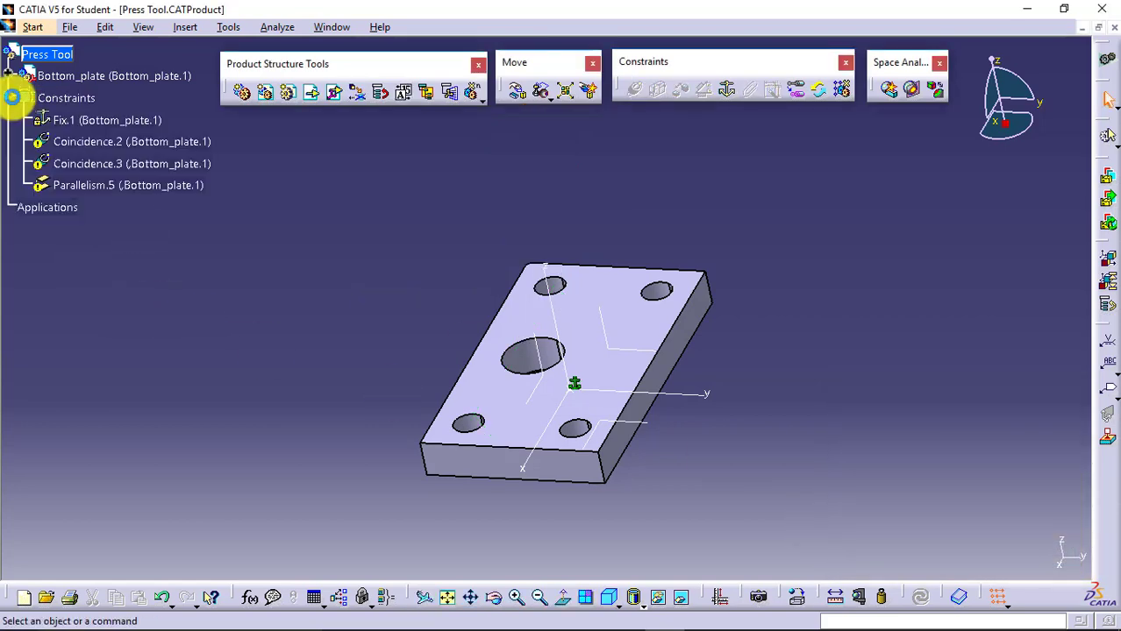
pyautogui.click(206, 338)
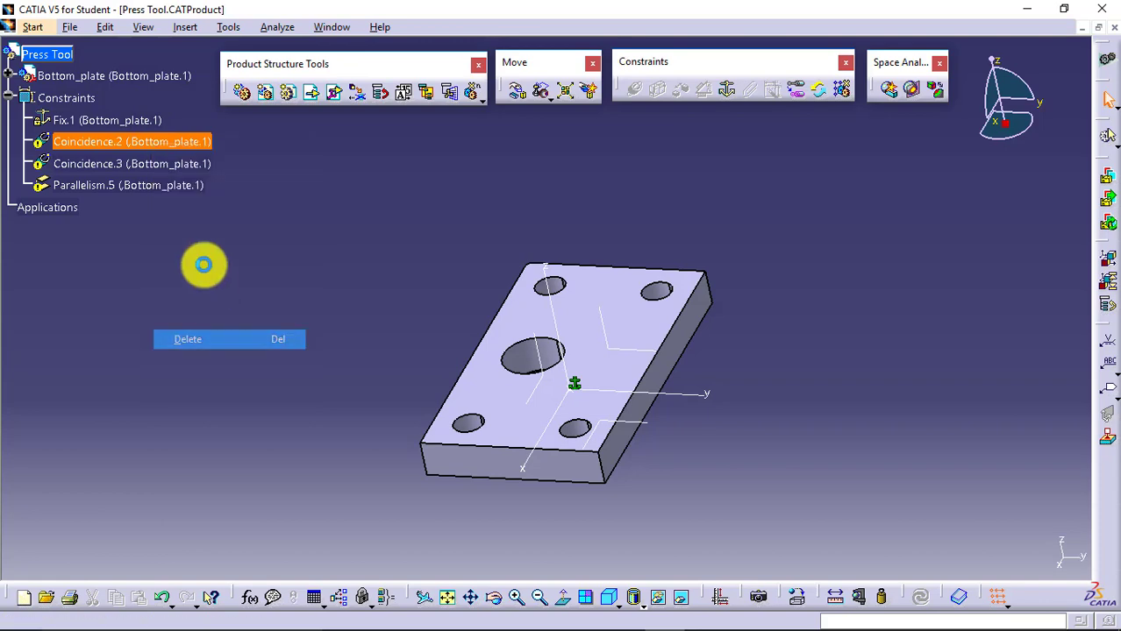
pyautogui.rightClick(150, 143)
pyautogui.click(207, 344)
pyautogui.rightClick(159, 142)
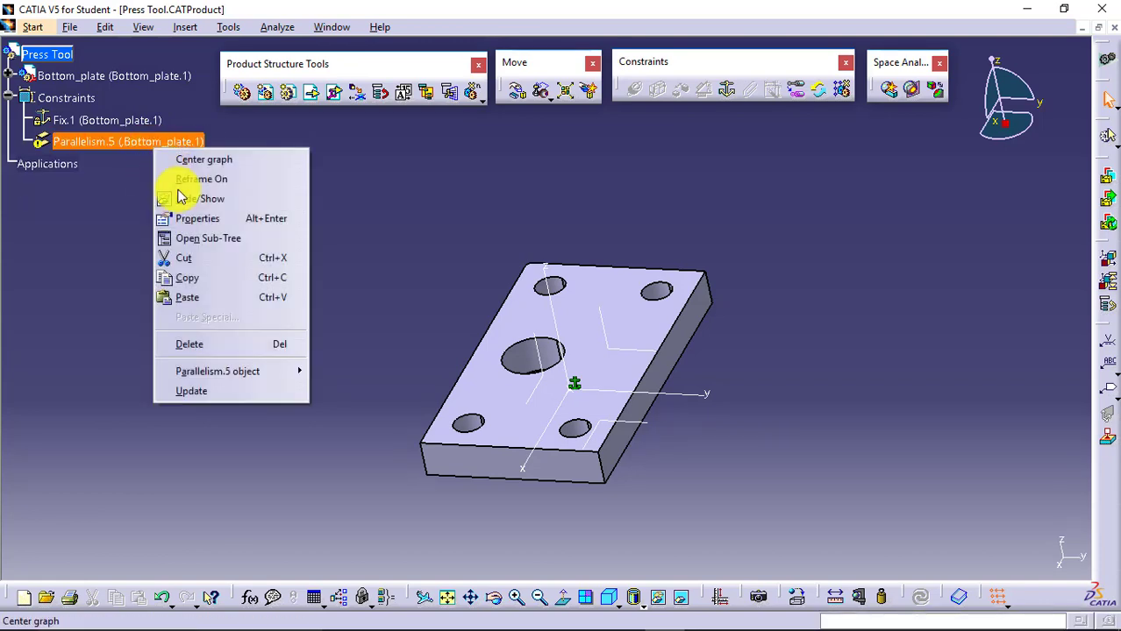
pyautogui.click(226, 344)
pyautogui.click(10, 98)
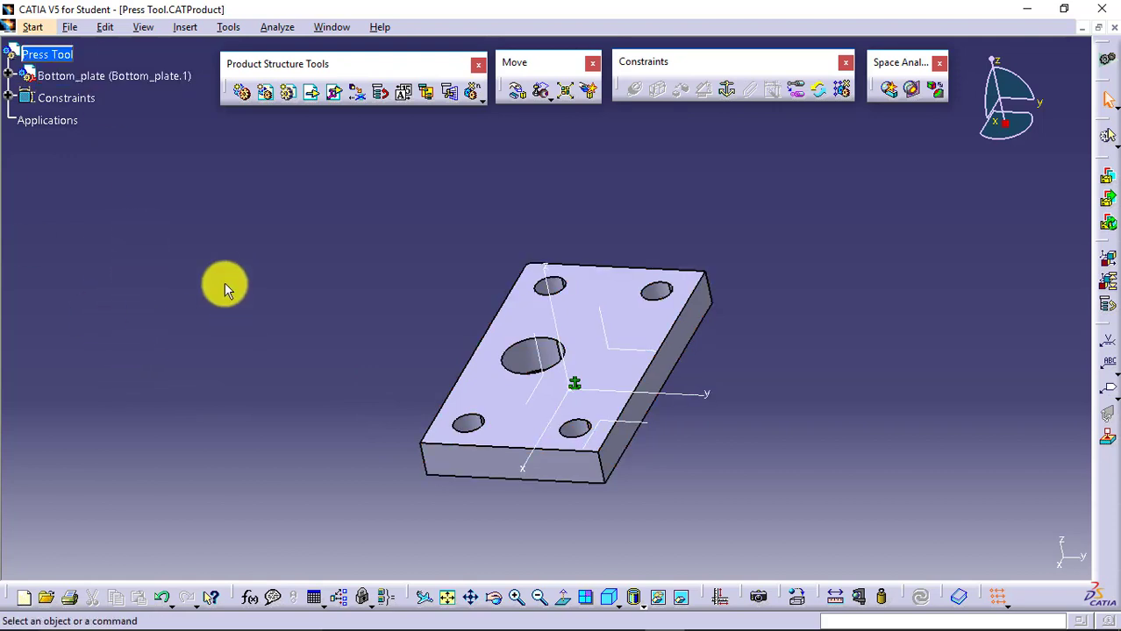
# Insert a new empty product under the Press Tool assembly.
pyautogui.click(270, 98)
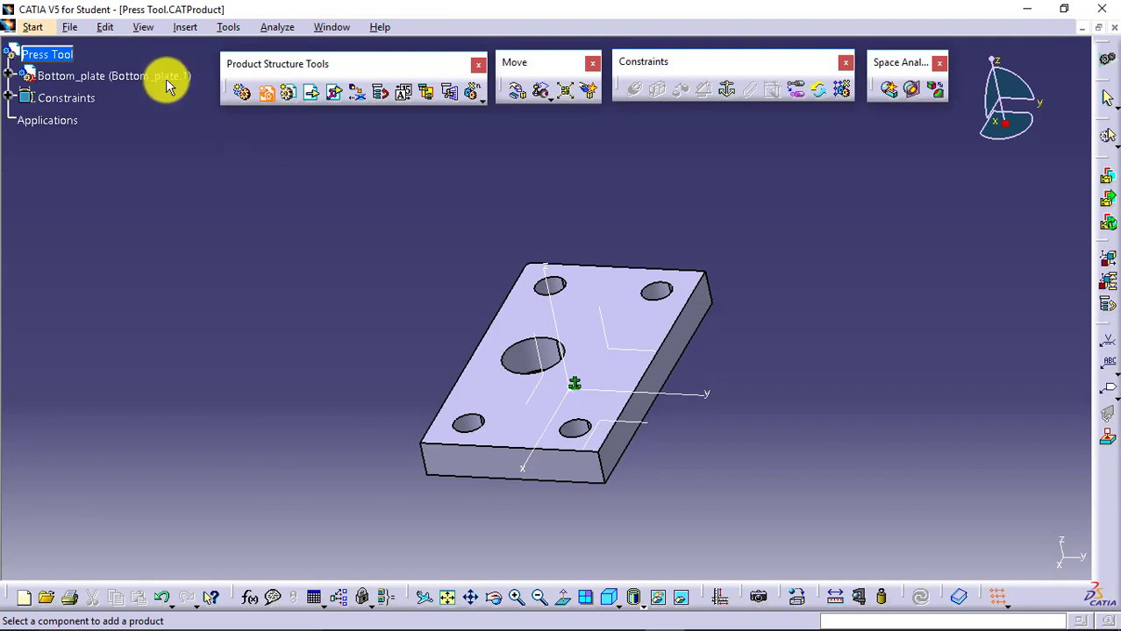
pyautogui.click(58, 53)
pyautogui.click(202, 306)
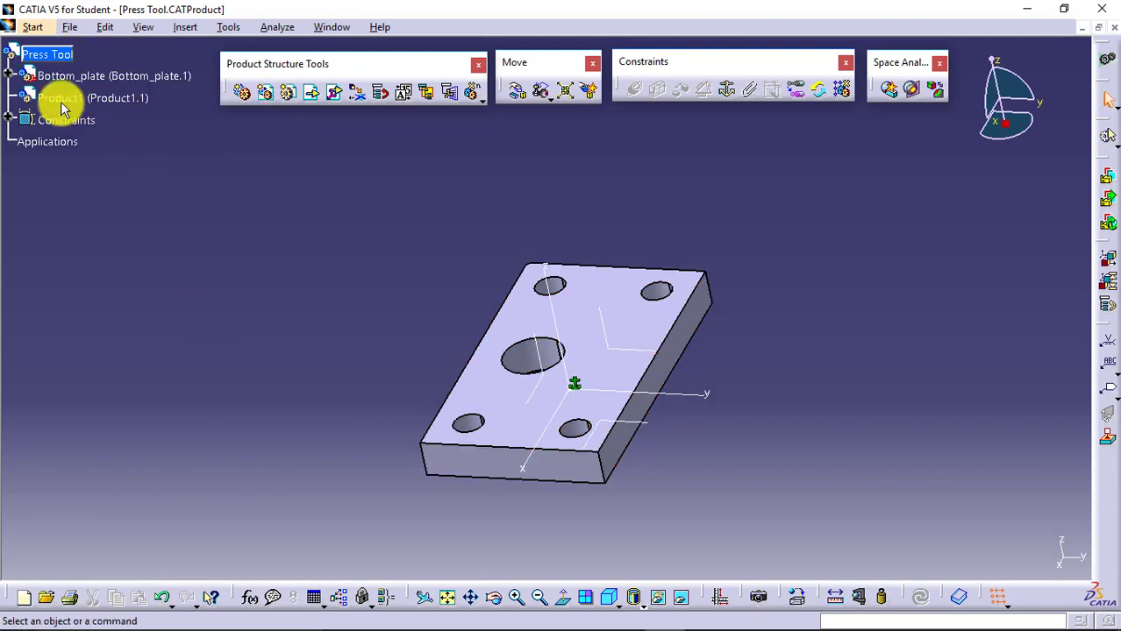
pyautogui.click(61, 99)
pyautogui.click(175, 272)
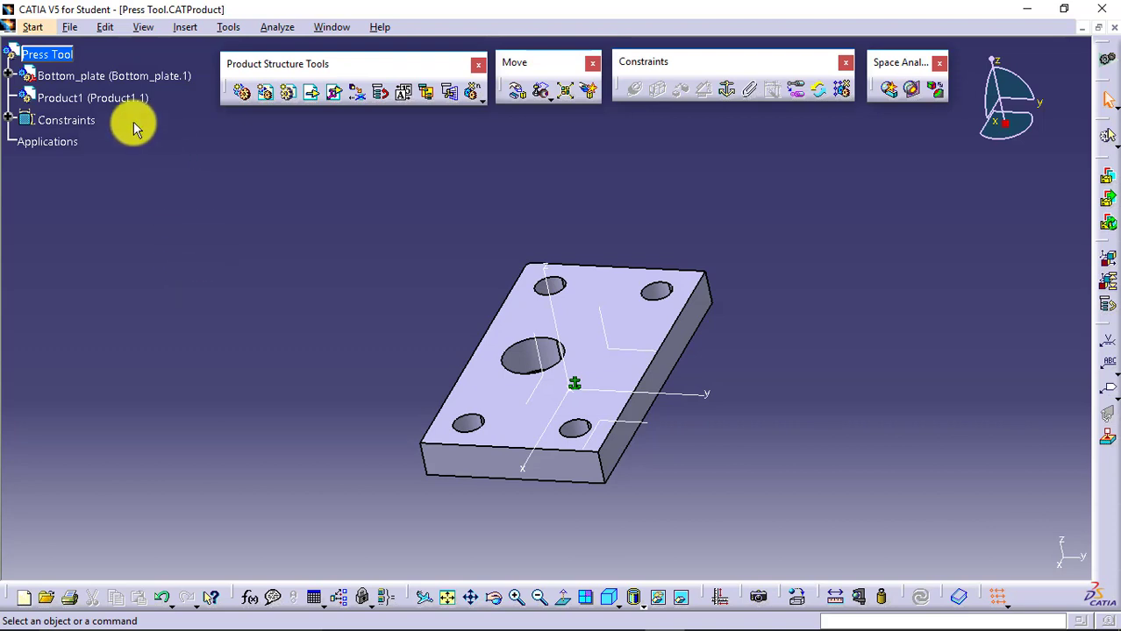
pyautogui.click(95, 99)
pyautogui.click(254, 353)
# Insert the existing Guide_Pillar part into Product1 and expand that product in the tree.
pyautogui.click(312, 96)
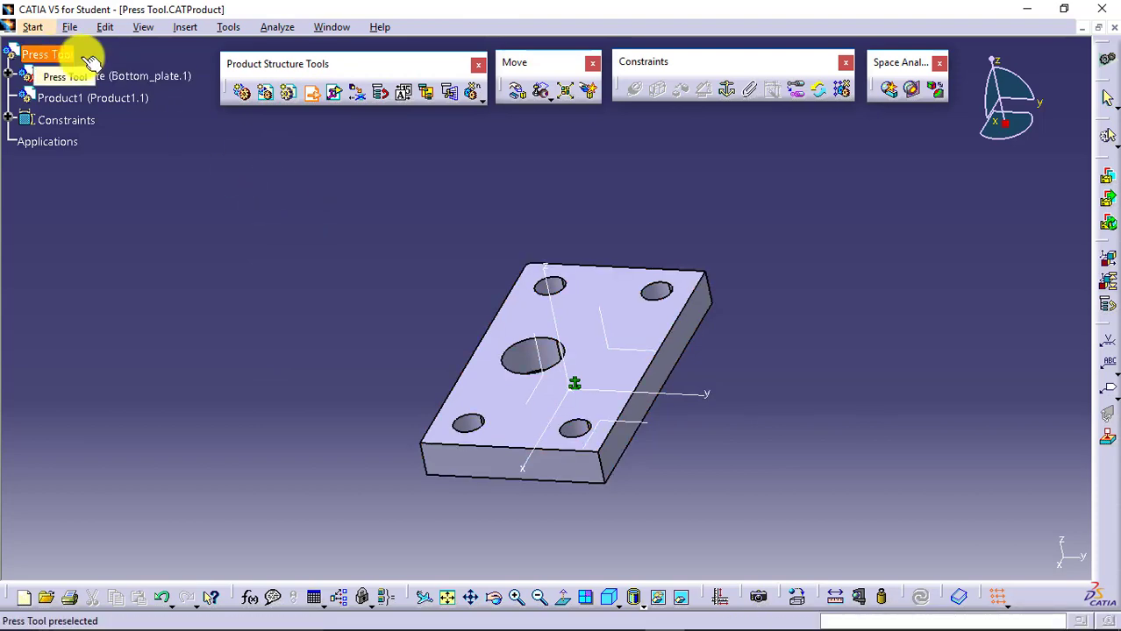
pyautogui.click(114, 96)
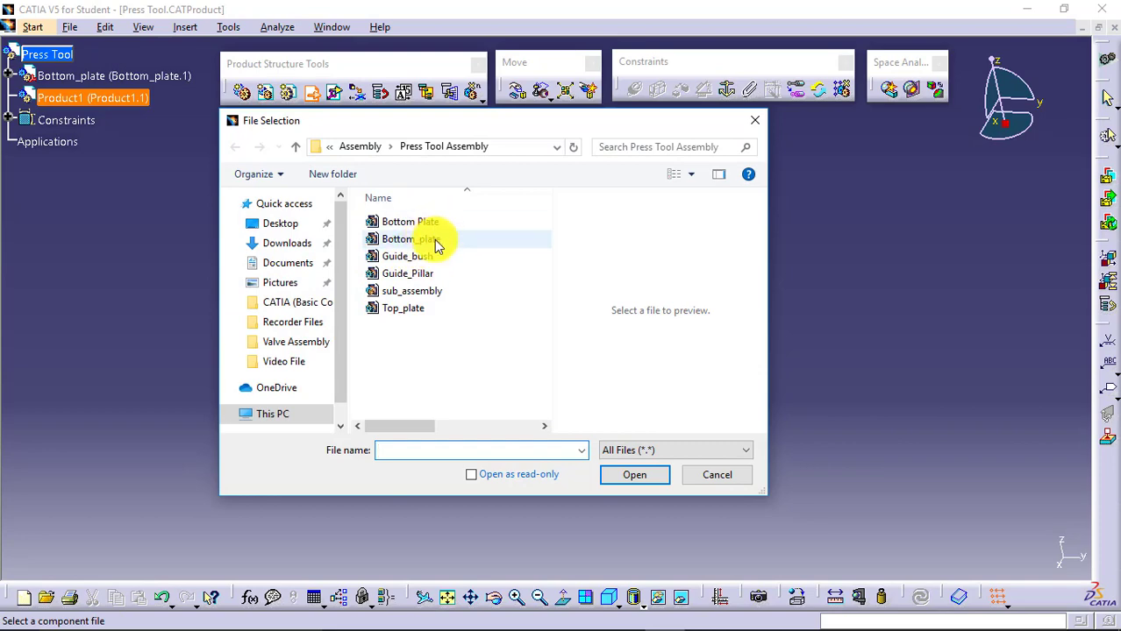
pyautogui.click(434, 240)
pyautogui.click(417, 273)
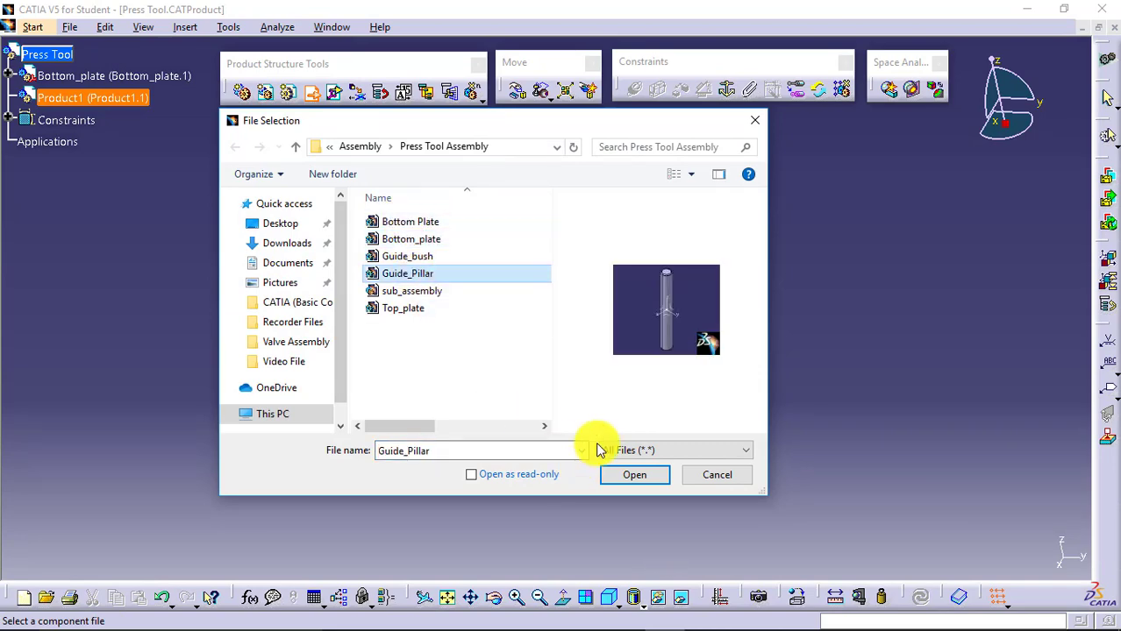
pyautogui.click(615, 474)
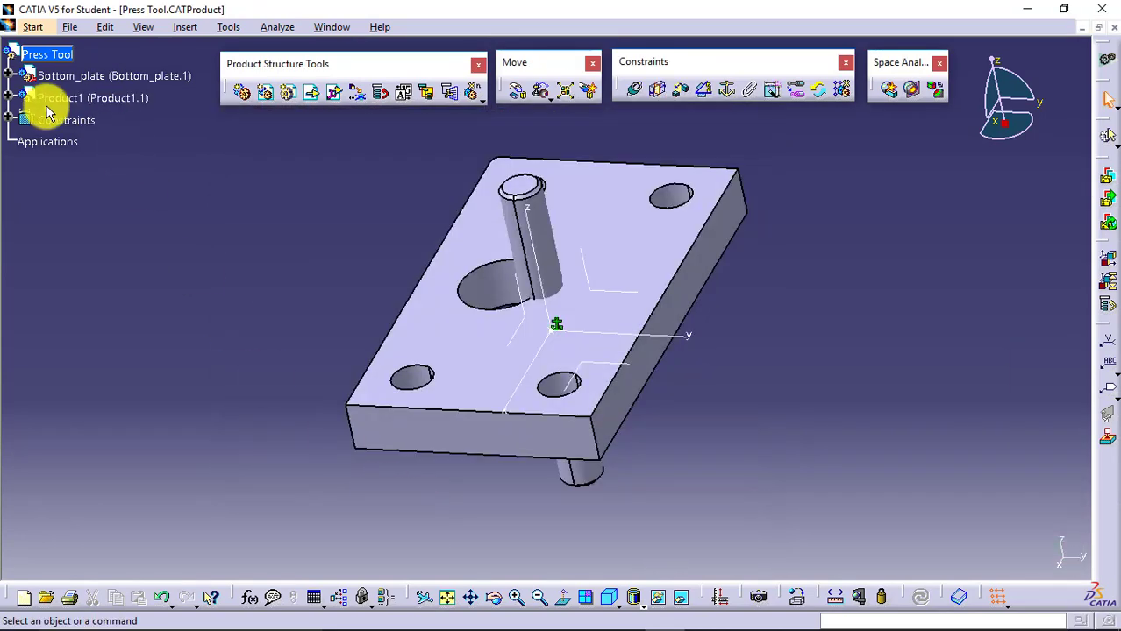
pyautogui.click(8, 98)
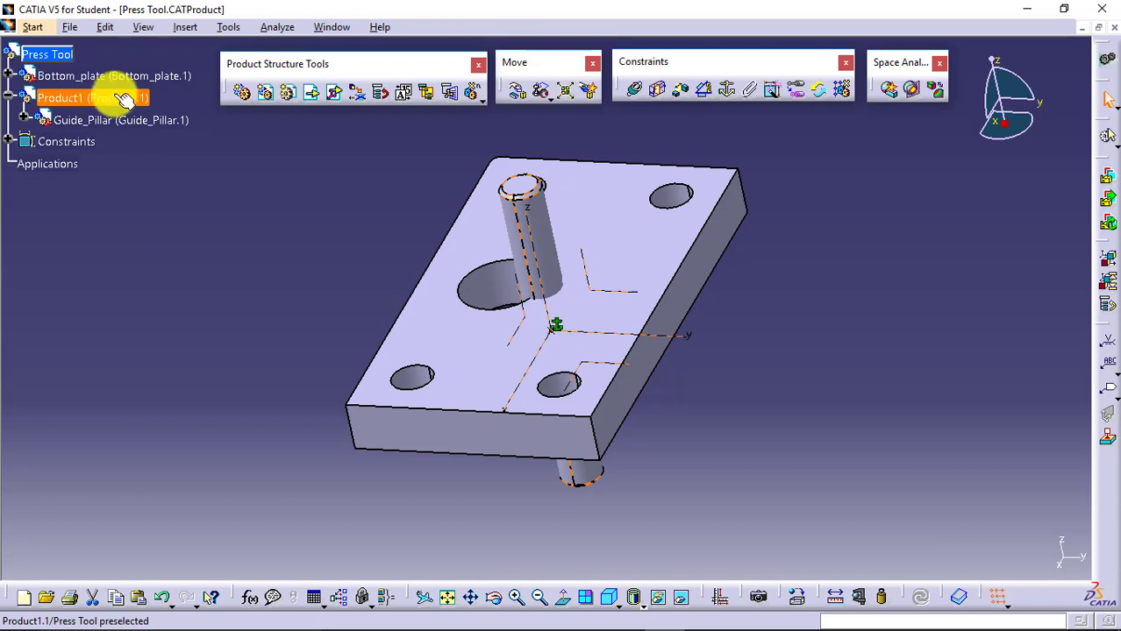
pyautogui.click(114, 198)
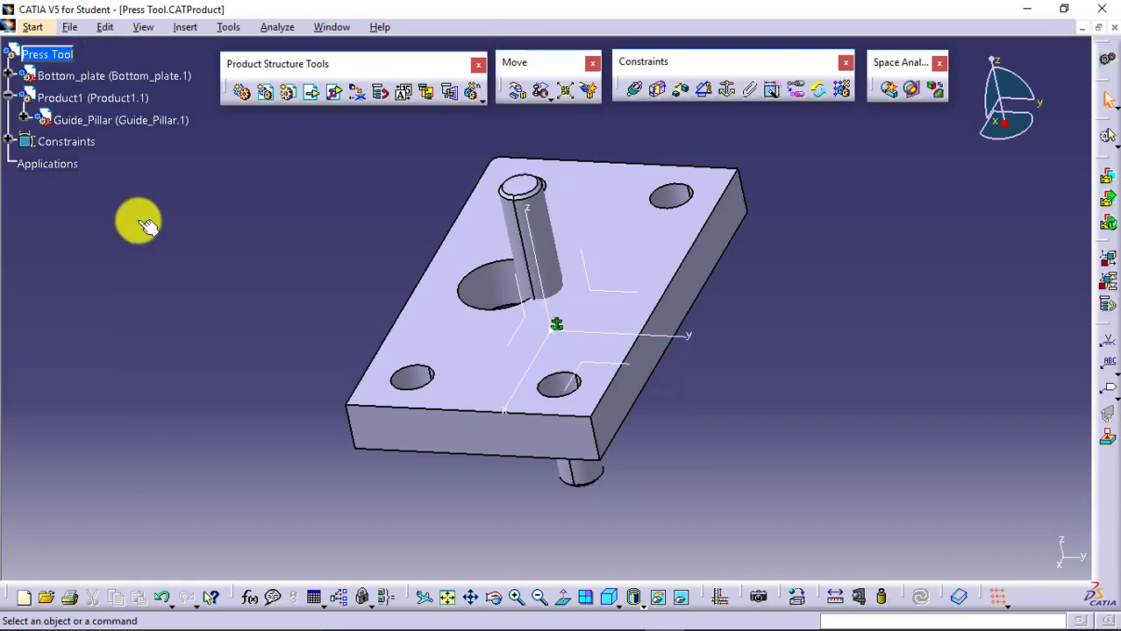
# Activate Product1, insert the existing Guide_bush part into it and dismiss the incident report.
pyautogui.doubleClick(101, 100)
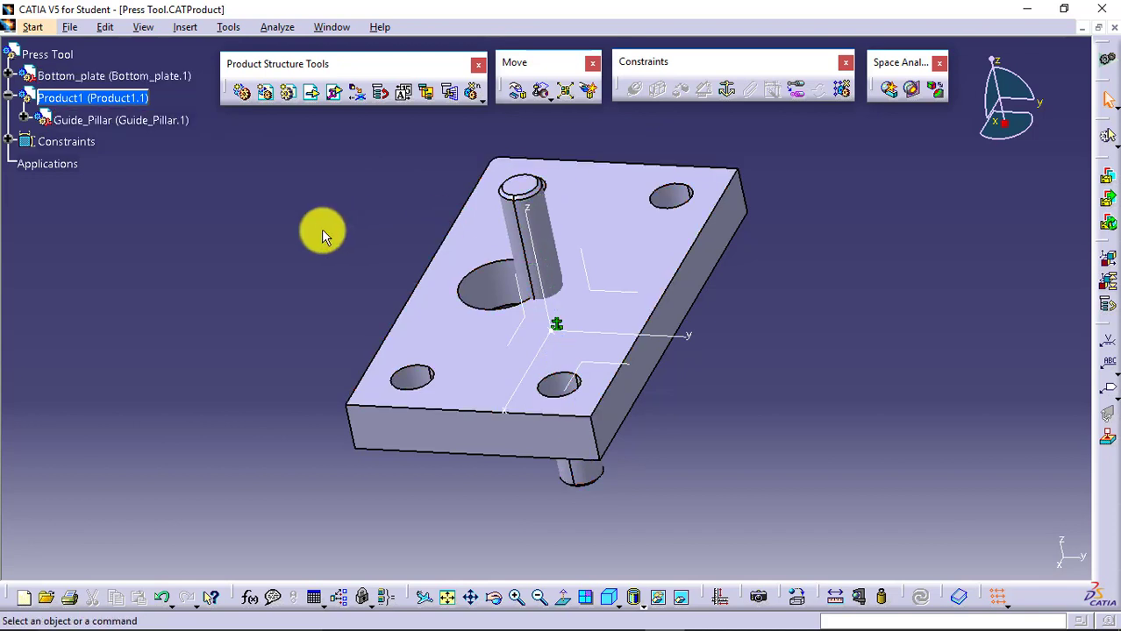
pyautogui.click(312, 93)
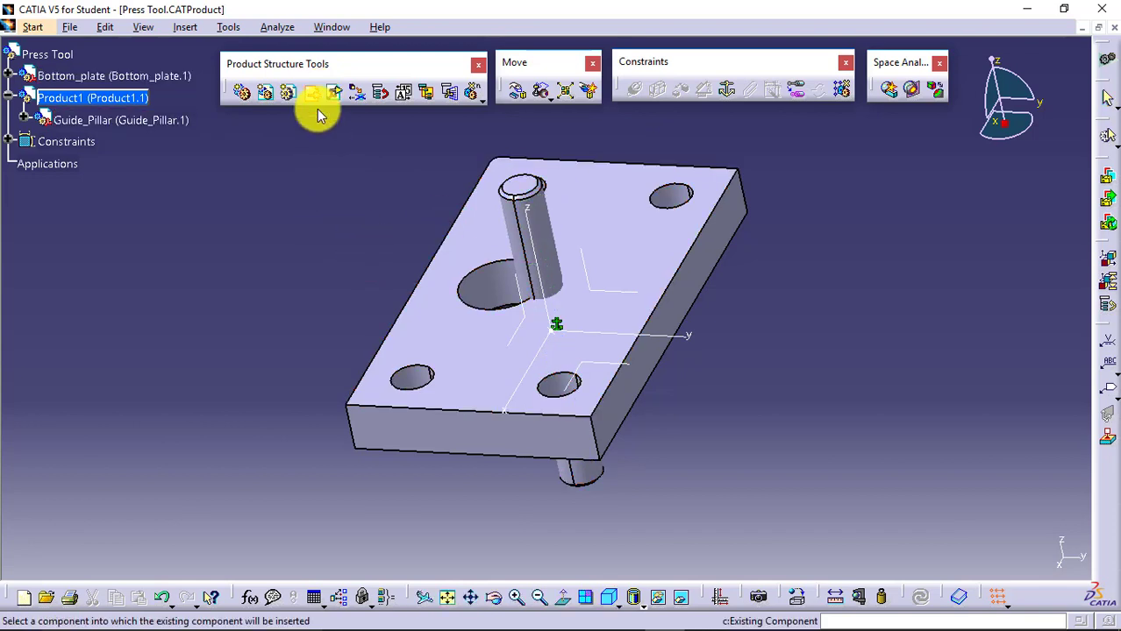
pyautogui.click(122, 98)
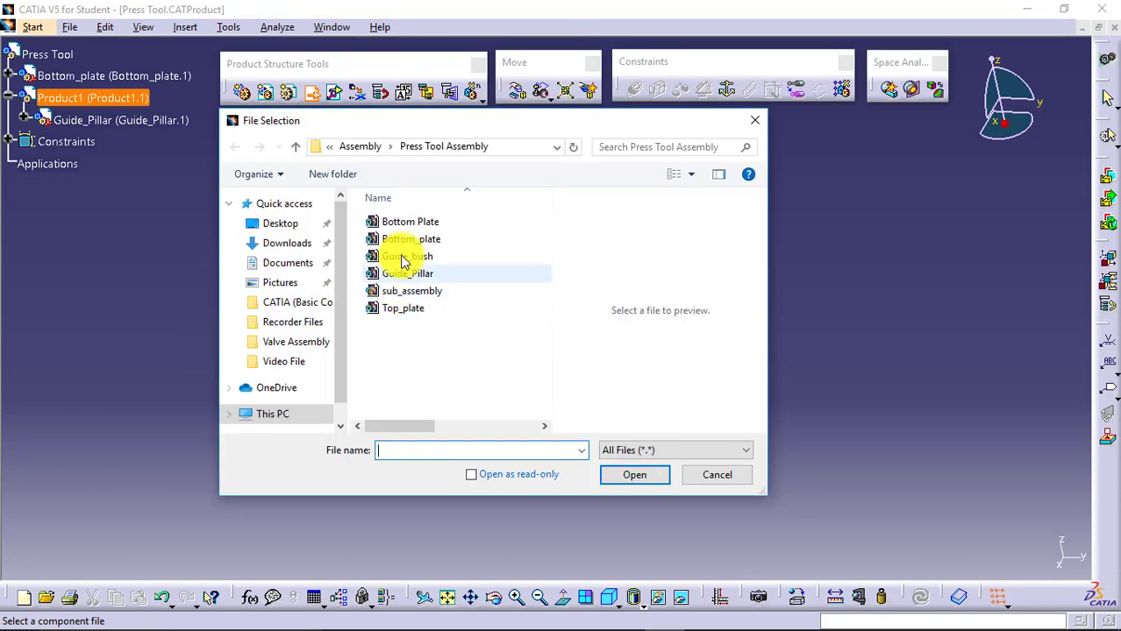
pyautogui.doubleClick(412, 257)
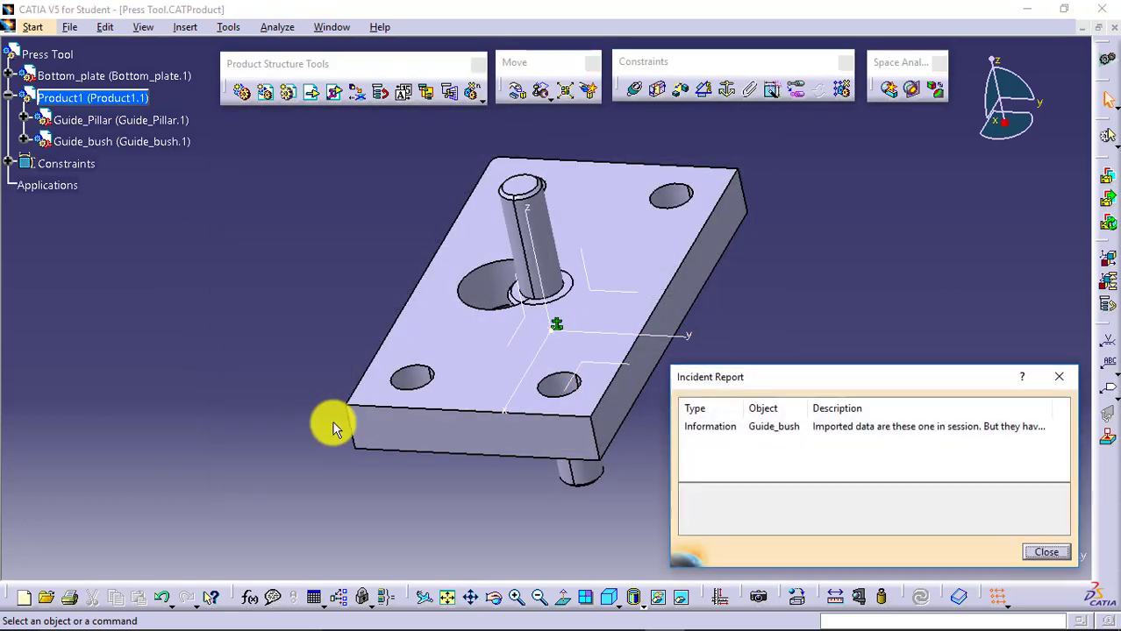
pyautogui.click(1044, 551)
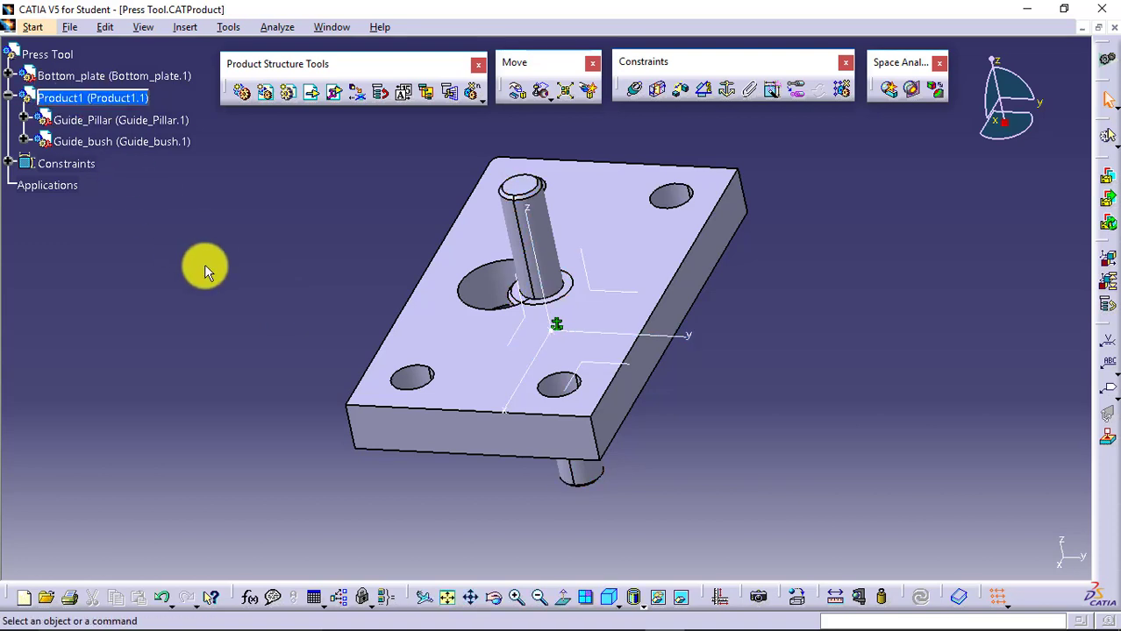
# Make the top-level Press Tool assembly active again and collapse Product1 in the tree.
pyautogui.click(125, 97)
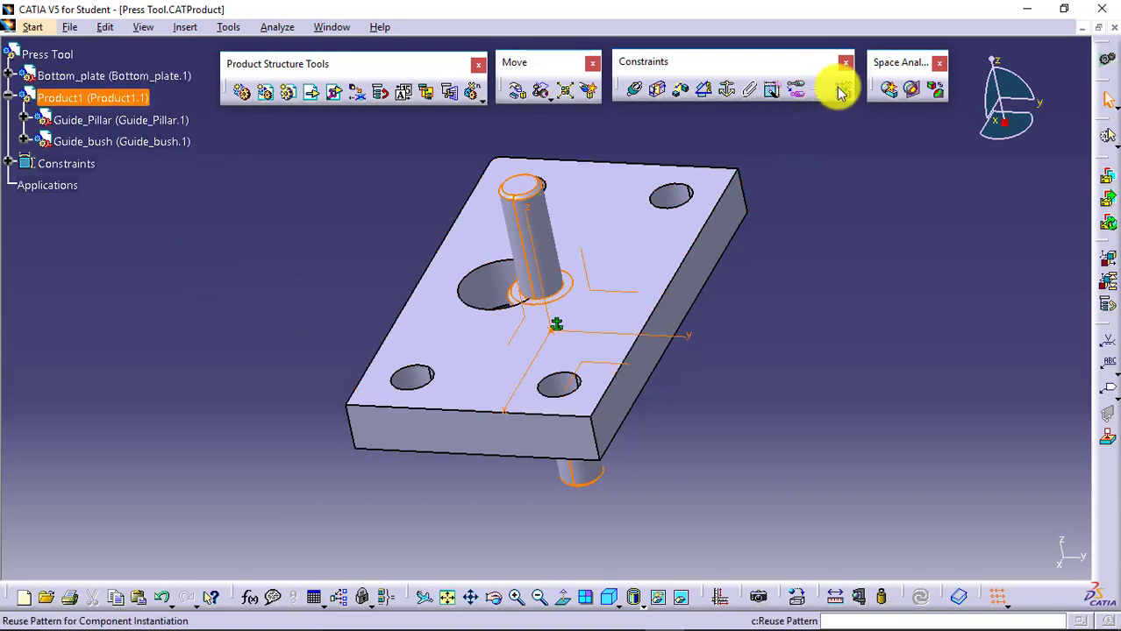
pyautogui.click(61, 54)
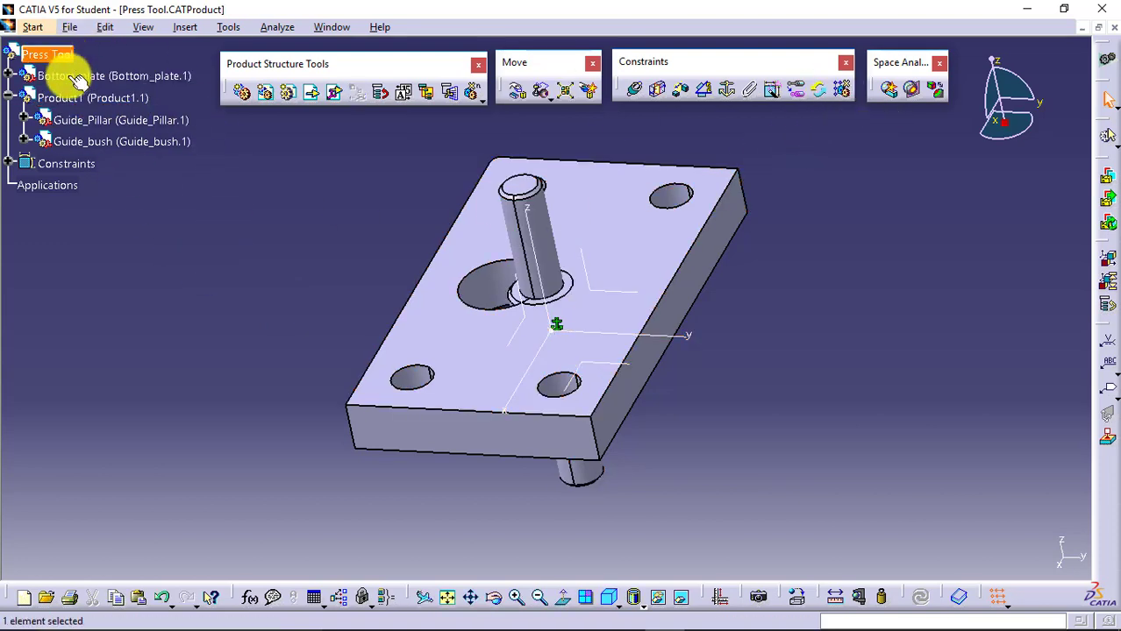
pyautogui.click(119, 219)
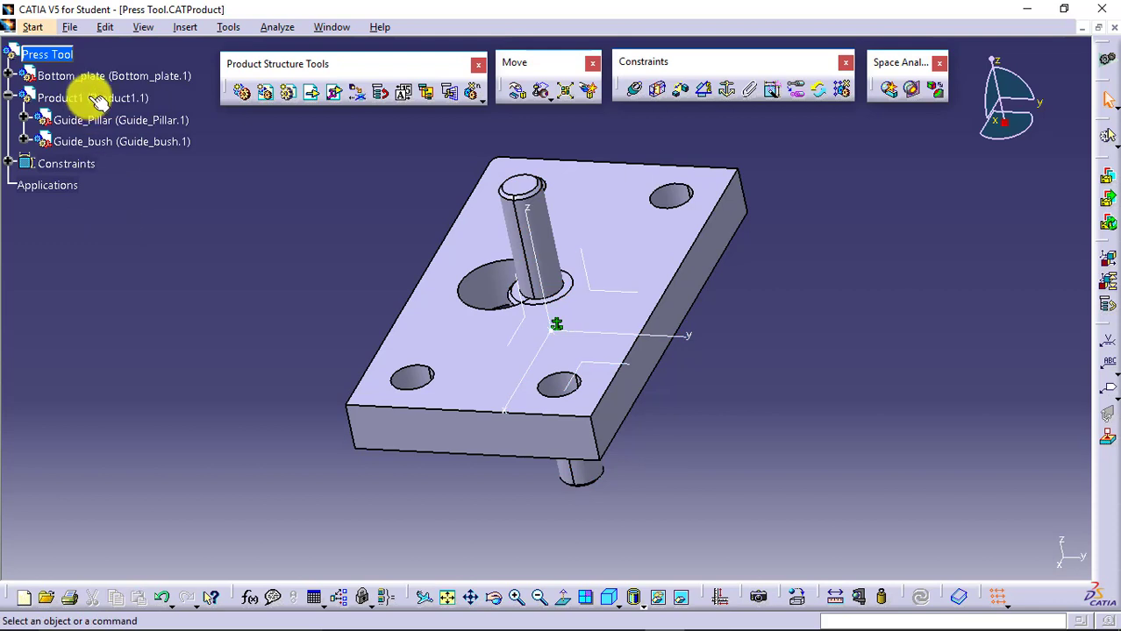
pyautogui.click(20, 97)
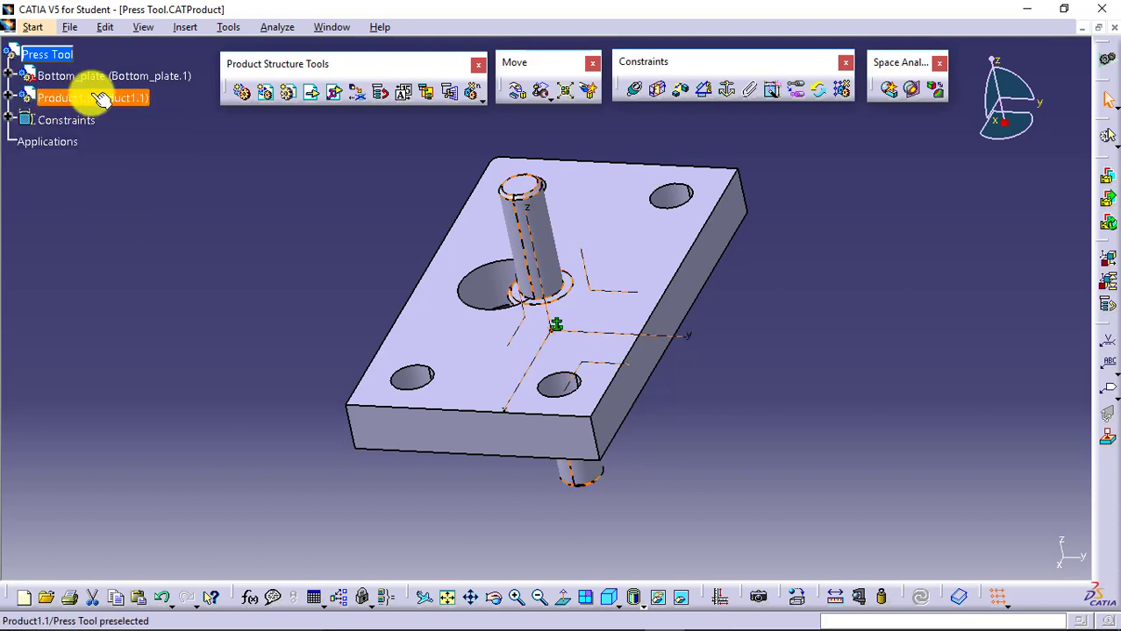
pyautogui.click(101, 98)
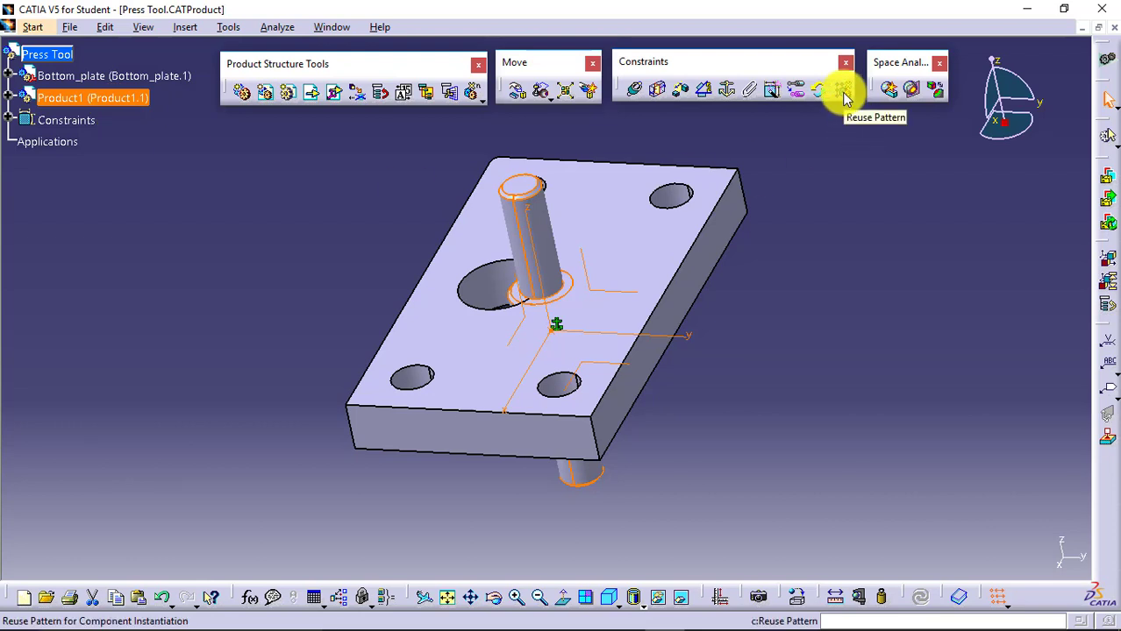
pyautogui.click(806, 279)
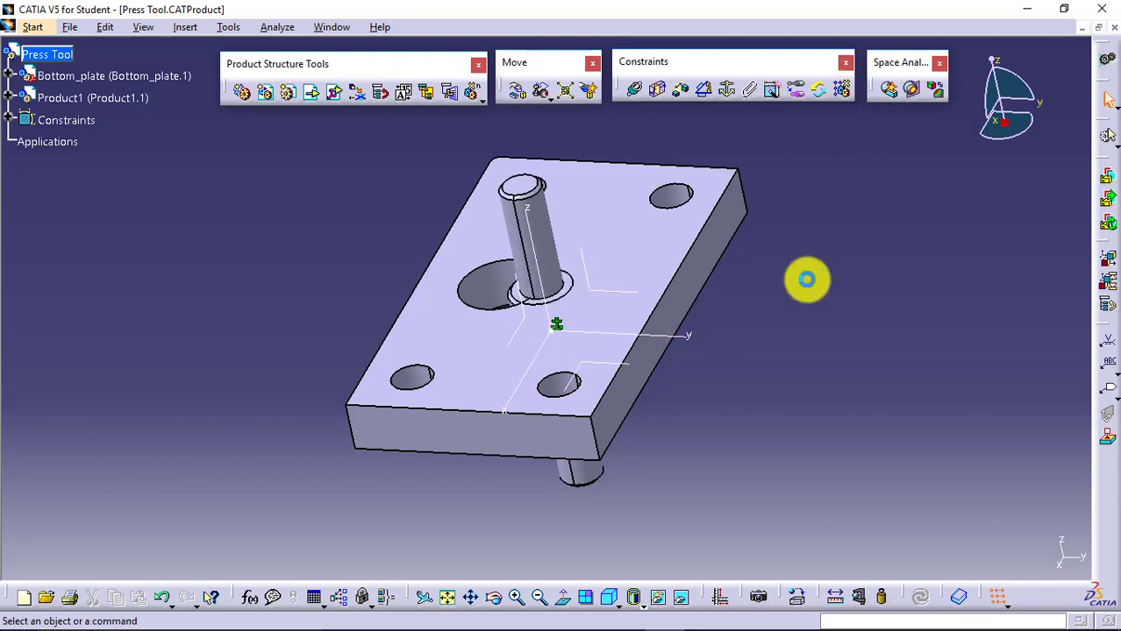